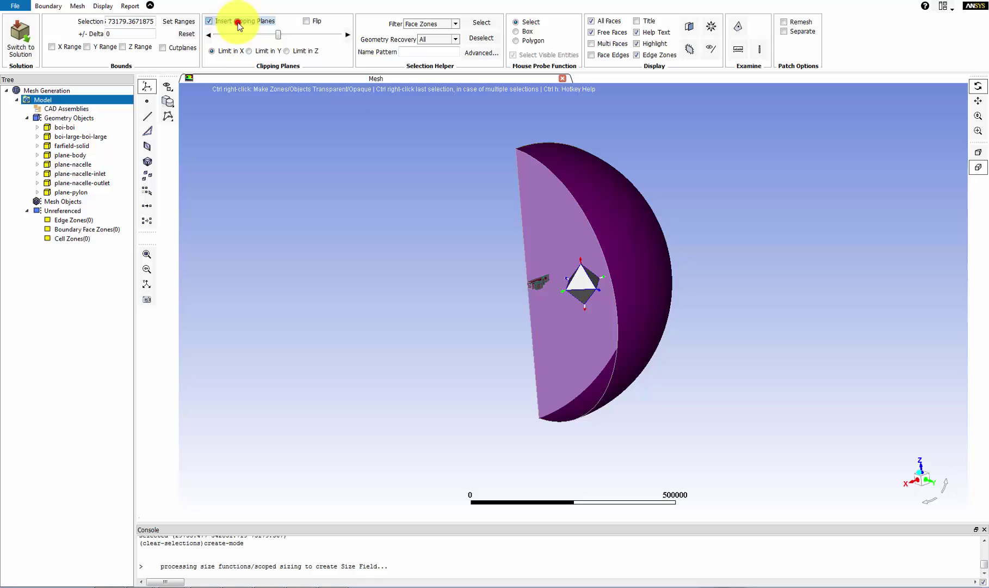
Remove the clipping plane and draw only the plane-body geometry object
left_click(234, 21)
left_click(74, 155)
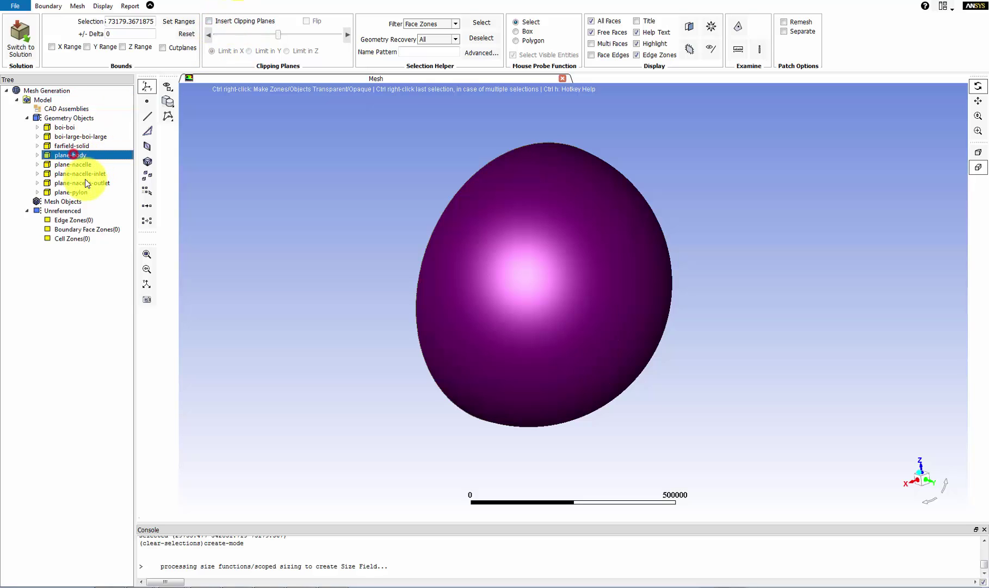
right_click(73, 157)
left_click(87, 163)
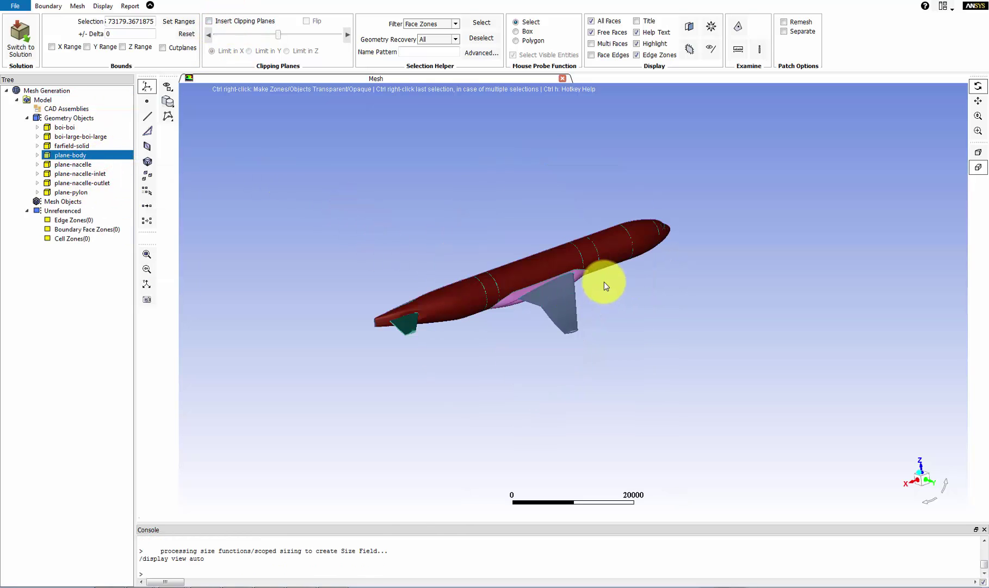
Turn off the free faces display and probe the mesh size at four points along the fuselage nose
middle_click_drag(503, 267, 628, 328)
left_click_drag(629, 325, 406, 335)
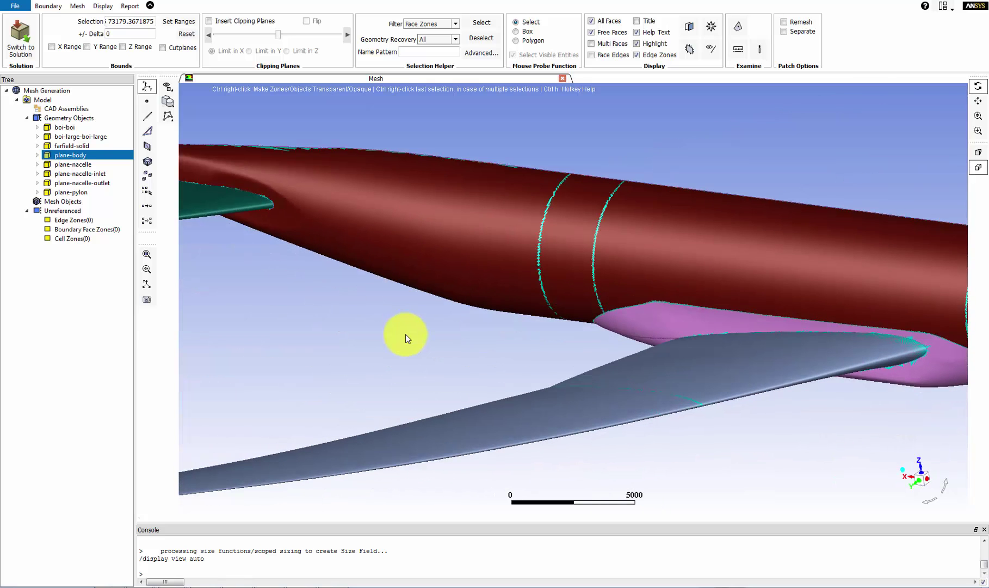
left_click(610, 33)
middle_click(915, 297)
left_click(147, 175)
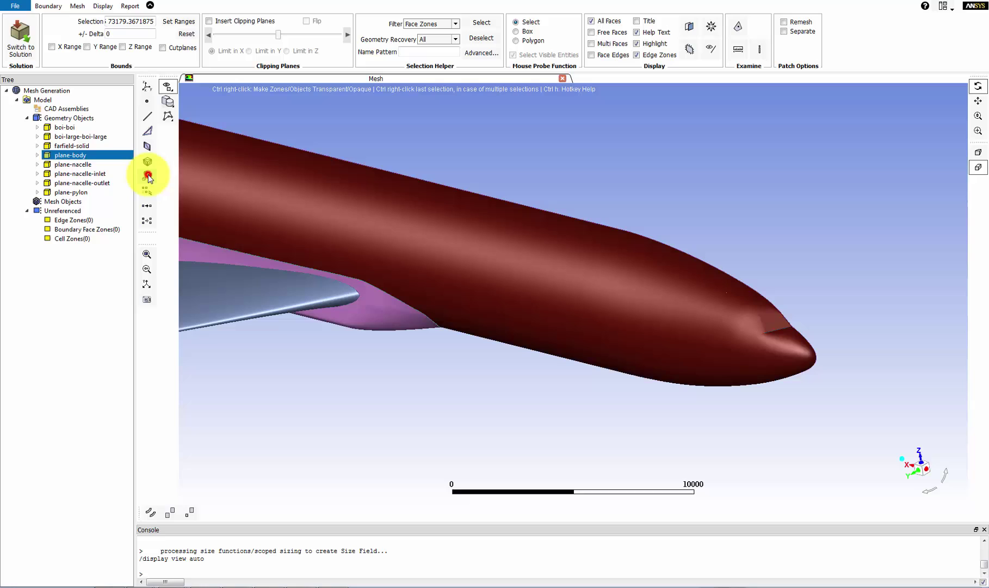
right_click(738, 306)
left_click(723, 313)
left_click(674, 337)
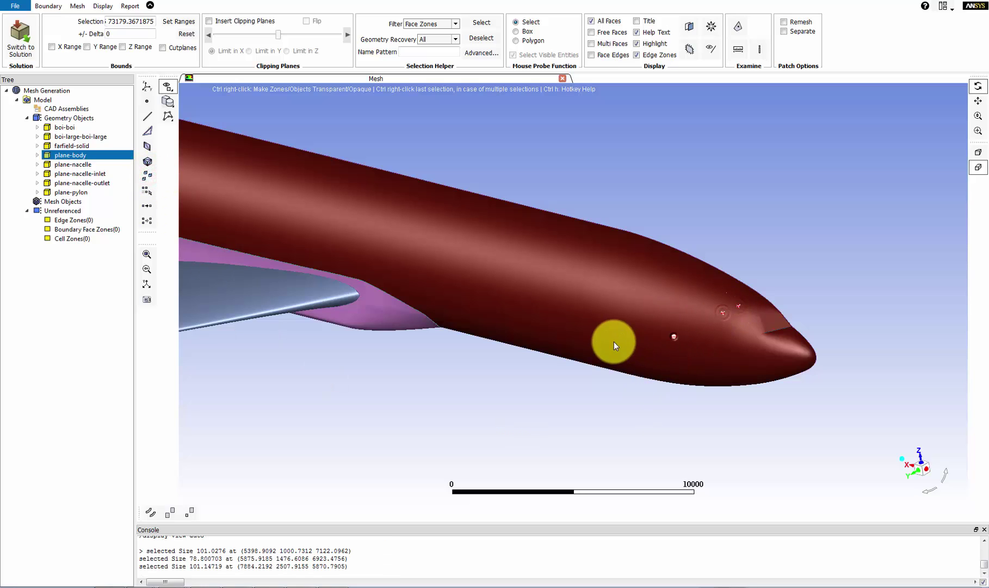
left_click(614, 341)
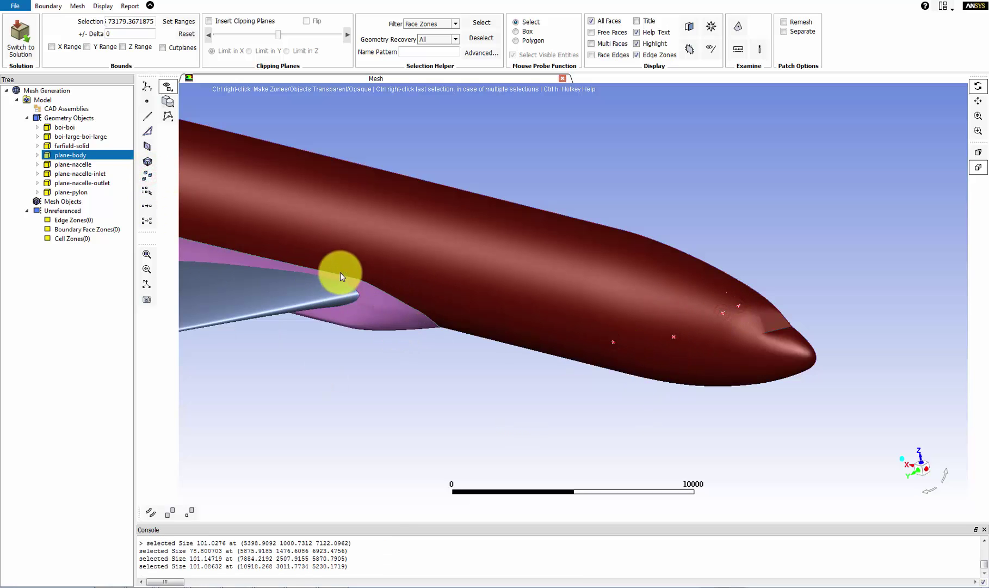
Probe the mesh size at five points on the wing, starting near the leading edge at the wing root
middle_click_drag(340, 272, 380, 314)
left_click(561, 306)
left_click(550, 286)
left_click(506, 256)
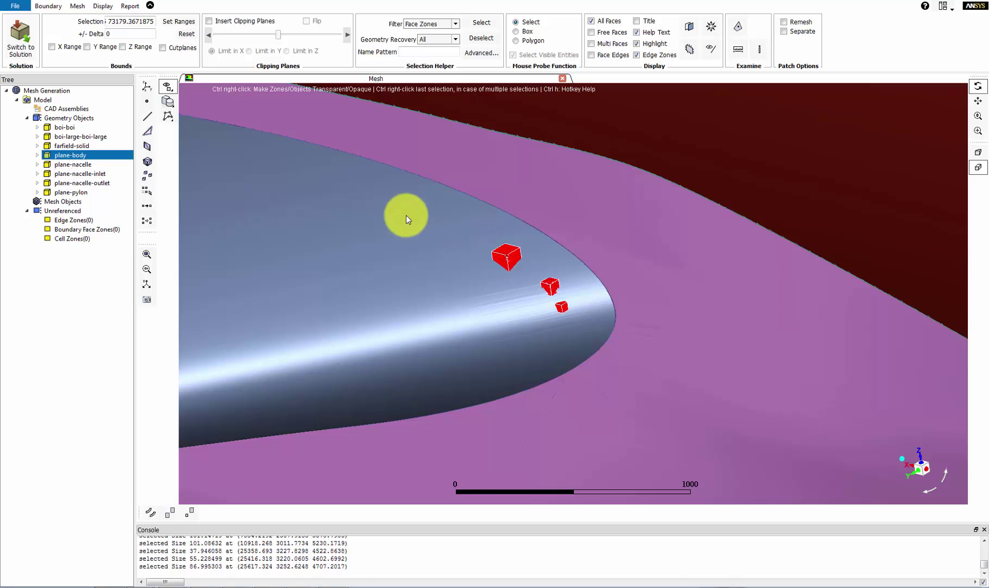
left_click(405, 211)
left_click(329, 188)
Probe the mesh size at two points on the wing's trailing edge corner where it meets the fuselage fairing
middle_click_drag(531, 354, 440, 269)
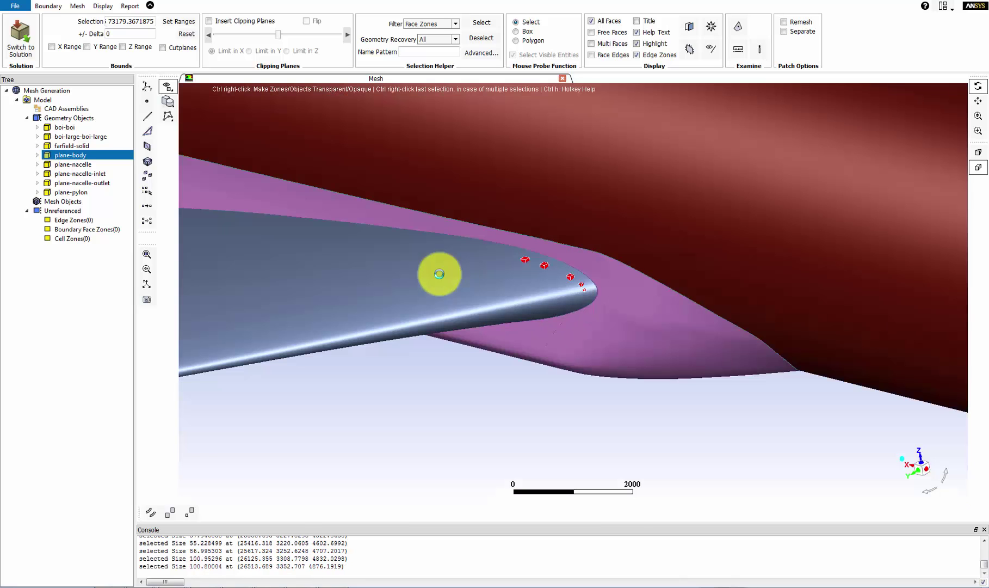
middle_click_drag(249, 207, 457, 248)
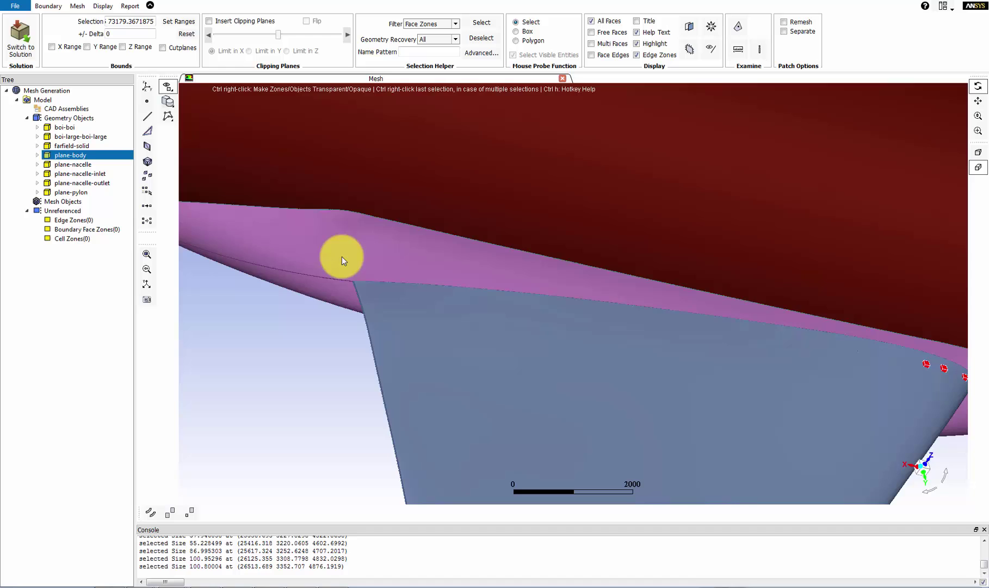
middle_click_drag(342, 257, 383, 299)
left_click(549, 292)
left_click(552, 284)
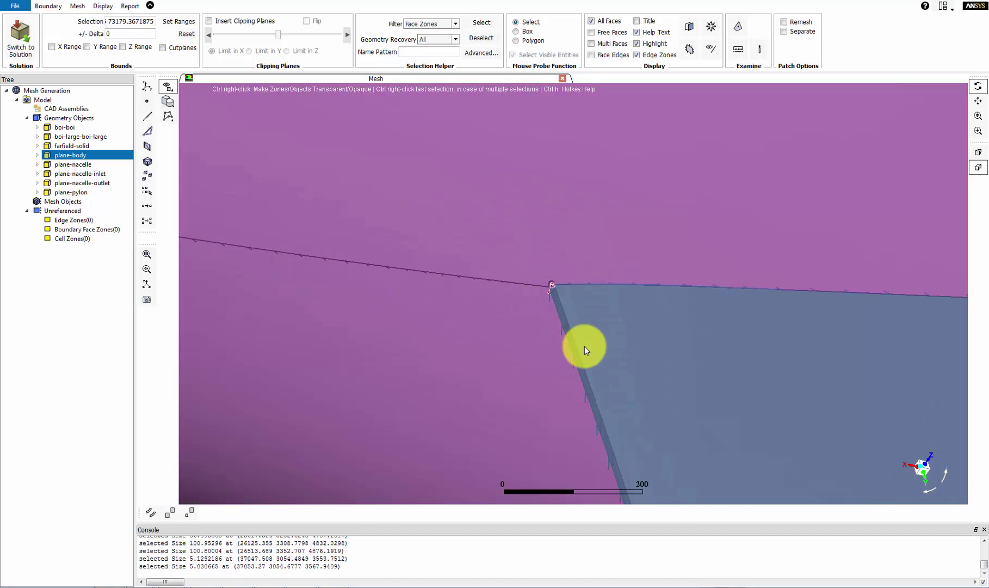
Clear the size probe markers from the aircraft display
middle_click_drag(707, 353, 710, 322)
left_click_drag(713, 324, 774, 311)
scroll(773, 311, "down", 5)
left_click_drag(673, 281, 549, 256)
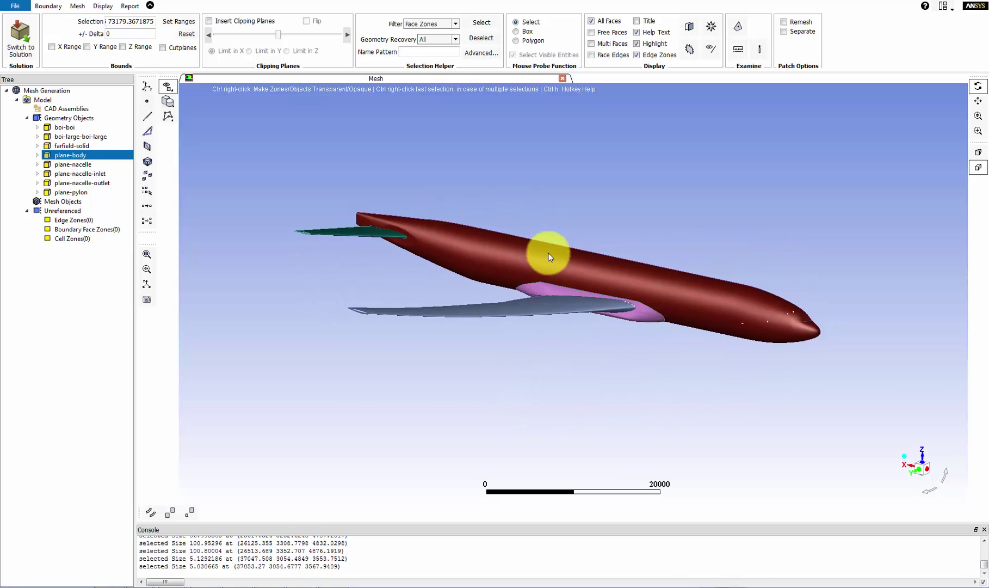
left_click(146, 221)
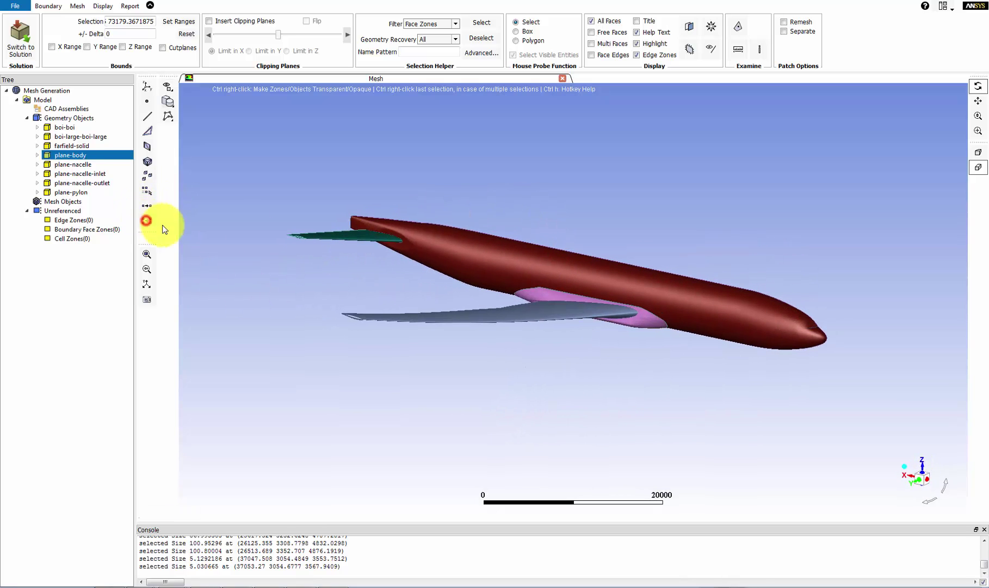
Wrap the objects farfield-solid through plane-pylon collectively into a new object named wrap, using material point fluid and resolution factor 0.75
left_click(76, 146)
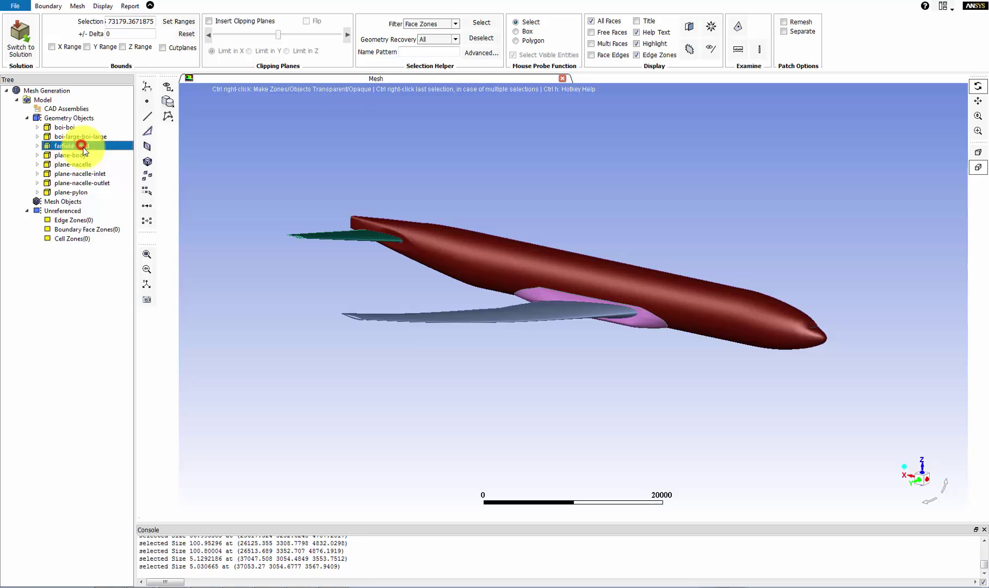
left_click(87, 193, "shift")
right_click(87, 194)
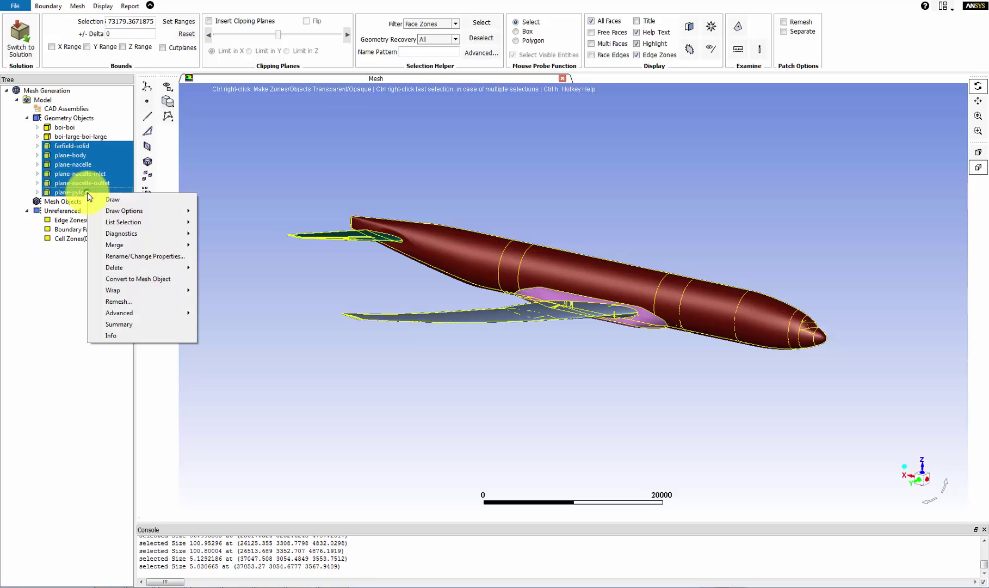
left_click(135, 291)
left_click(234, 337)
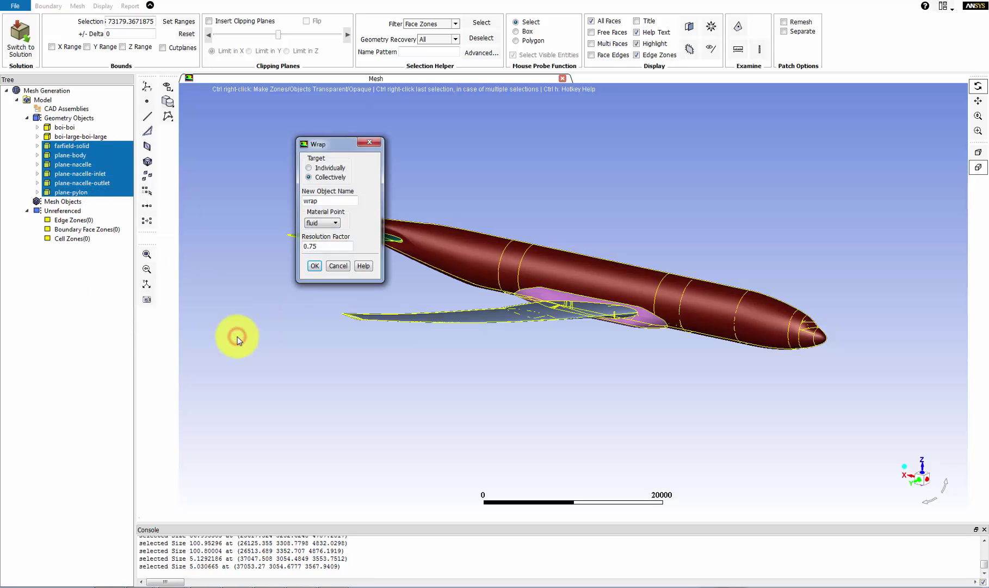
double_click(324, 203)
double_click(322, 248)
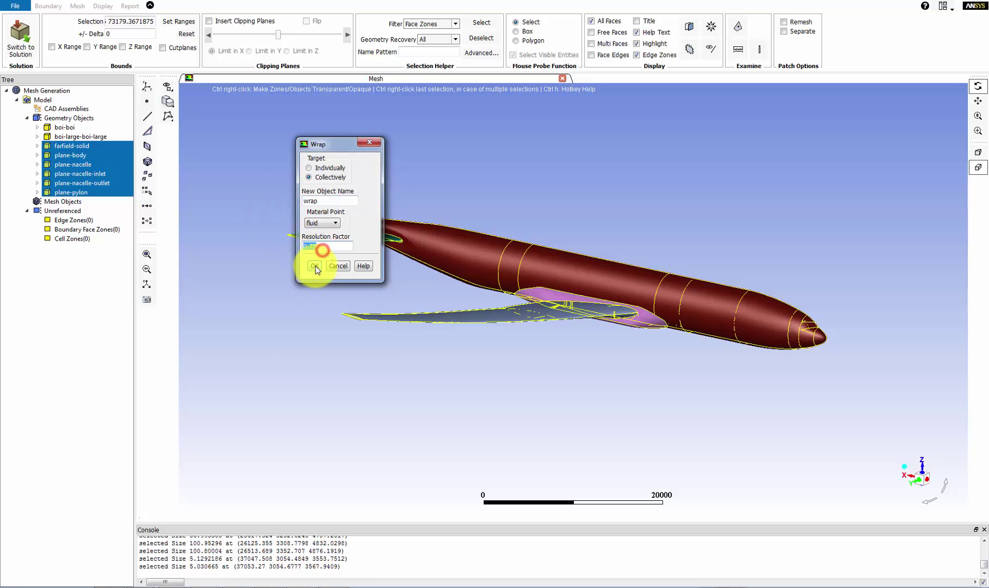
left_click(314, 266)
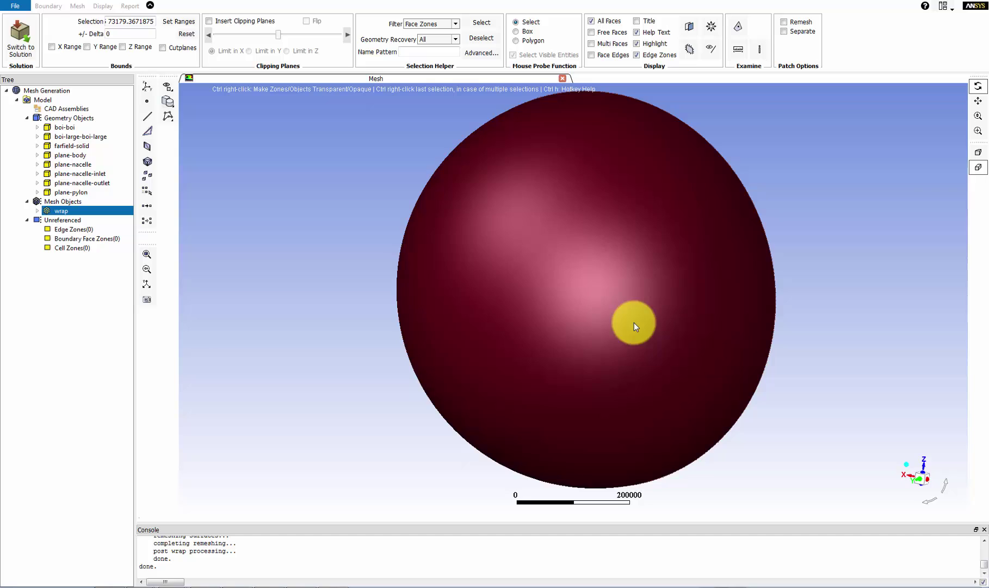
Select the outer farfield zone of the wrapped object and hide it to expose the aircraft
left_click_drag(634, 322, 611, 314)
key("ctrl+z")
right_click(611, 312)
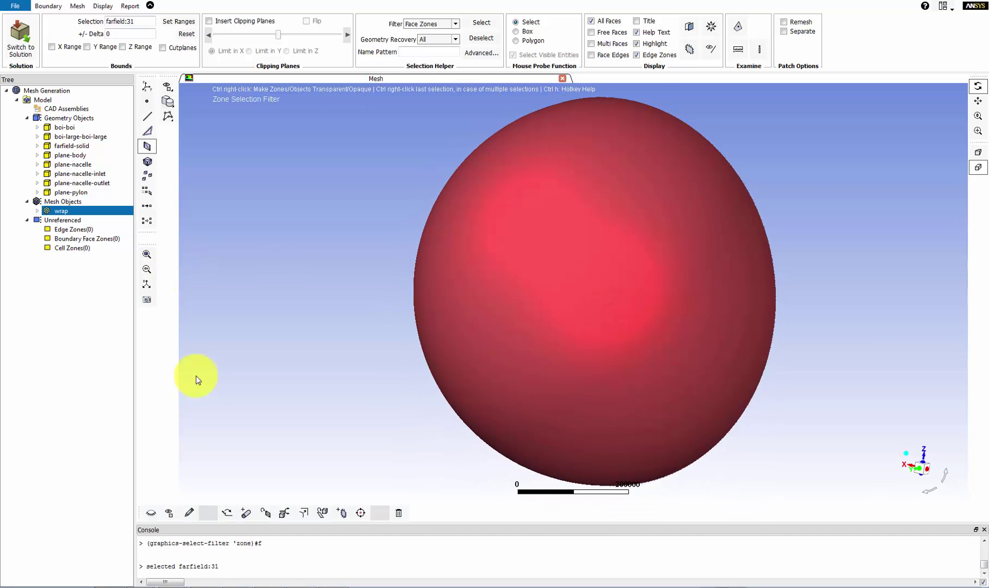
left_click(151, 511)
middle_click_drag(587, 268, 642, 318)
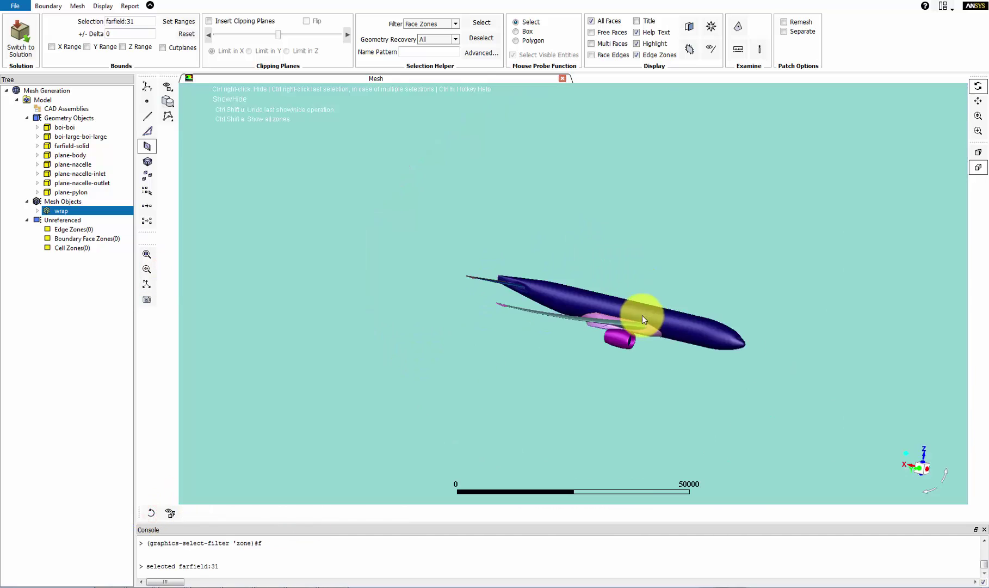
Display the face edges and examine the wrapped surface mesh around the wing root, nacelle and fuselage nose
left_click_drag(701, 295, 689, 354)
middle_click_drag(439, 230, 767, 415)
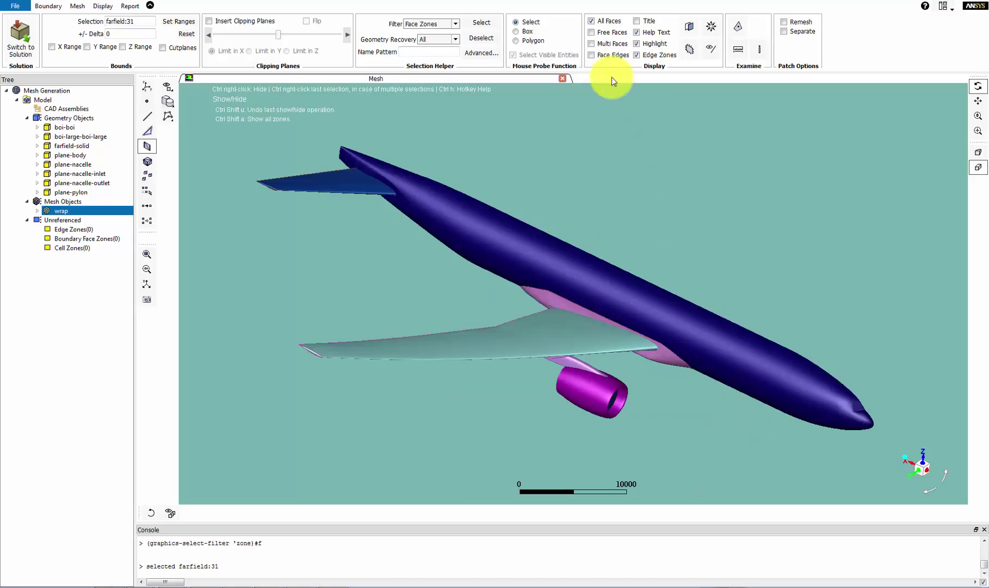
left_click(599, 55)
middle_click_drag(613, 329, 700, 384)
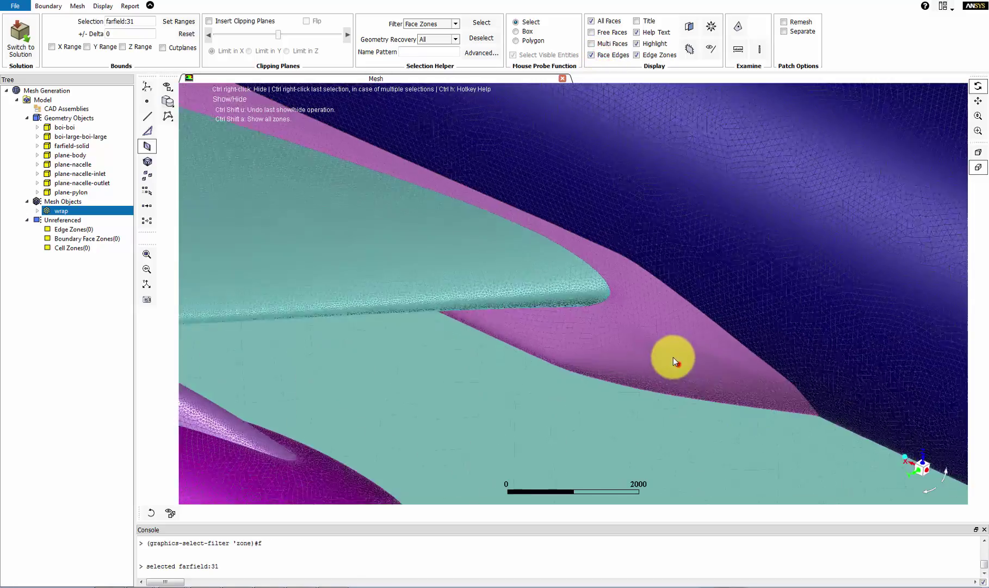
left_click_drag(677, 363, 555, 382)
middle_click(411, 363)
middle_click_drag(556, 382, 818, 332)
middle_click_drag(783, 389, 536, 342)
middle_click_drag(792, 407, 526, 263)
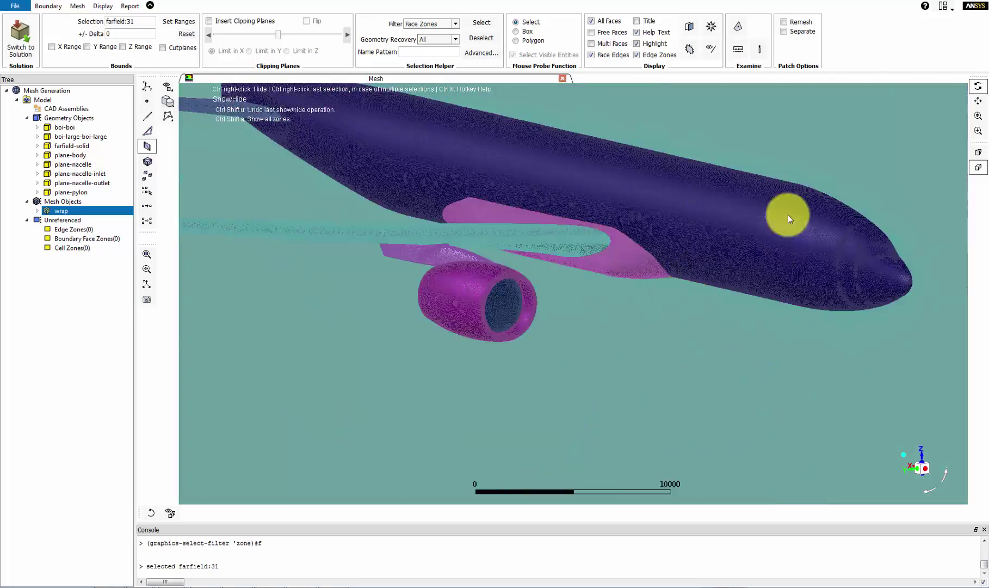
middle_click_drag(787, 213, 855, 343)
left_click_drag(637, 271, 798, 291)
middle_click_drag(798, 291, 383, 238)
middle_click(383, 238)
middle_click_drag(589, 329, 360, 146)
left_click_drag(603, 276, 627, 290)
Set use-cad-imported-curvature to no in the console's size-functions commands
left_click(481, 544)
key("Return")
type("si")
key("Return")
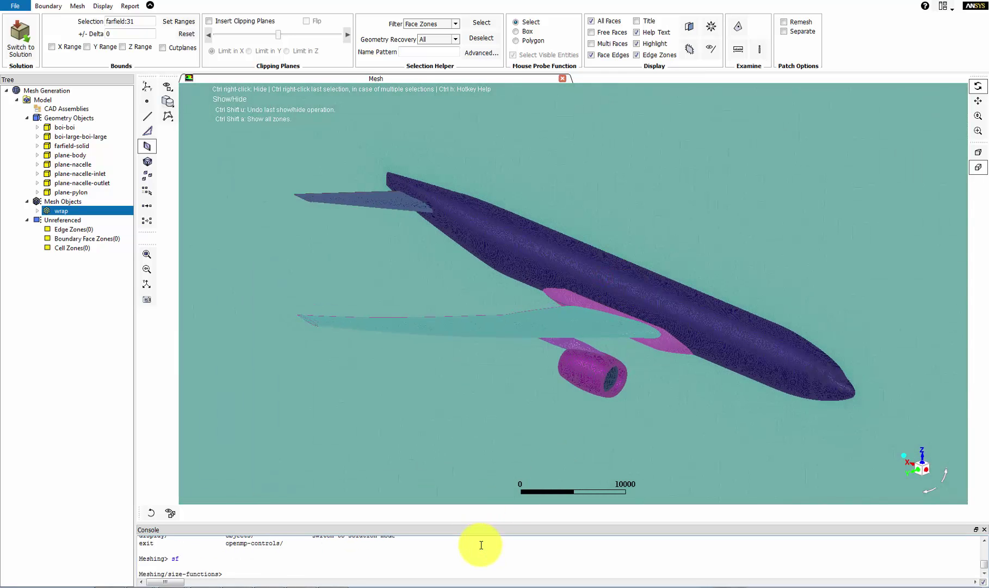
key("Return")
type("use-cad-")
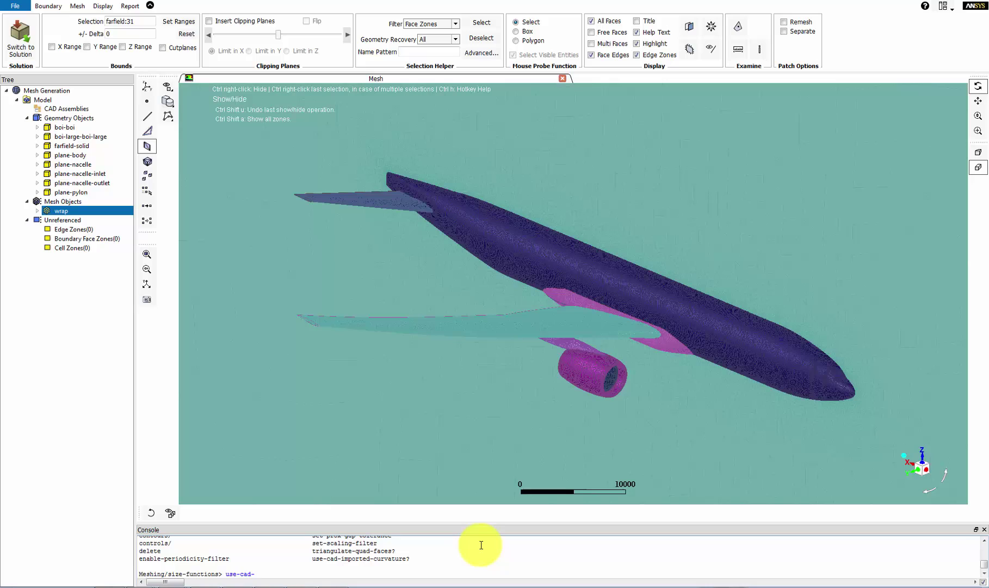
type("imp")
key("Return")
type("no")
key("Return")
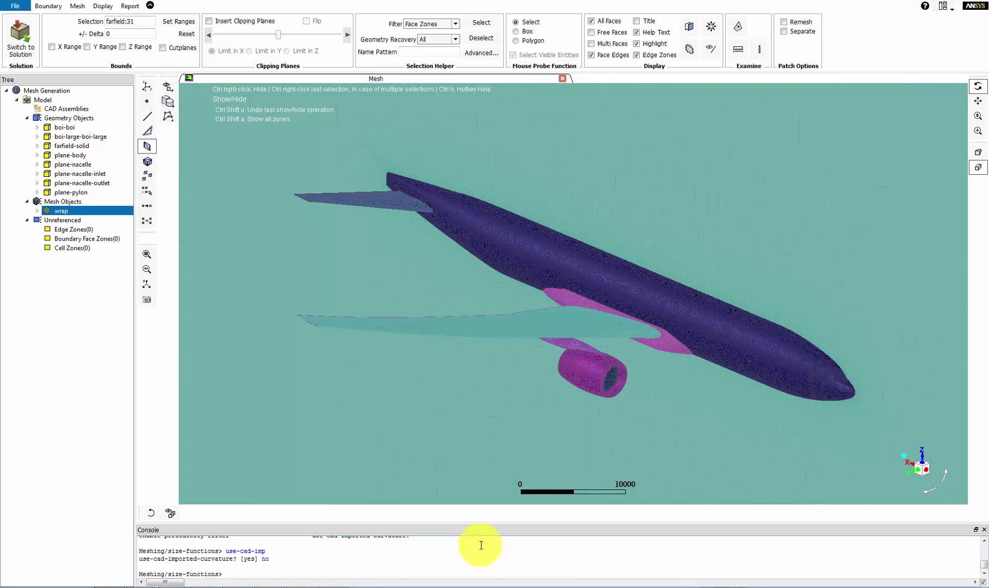
Open the model's scoped sizing settings and delete the existing size field
right_click(49, 100)
mouse_move(76, 118)
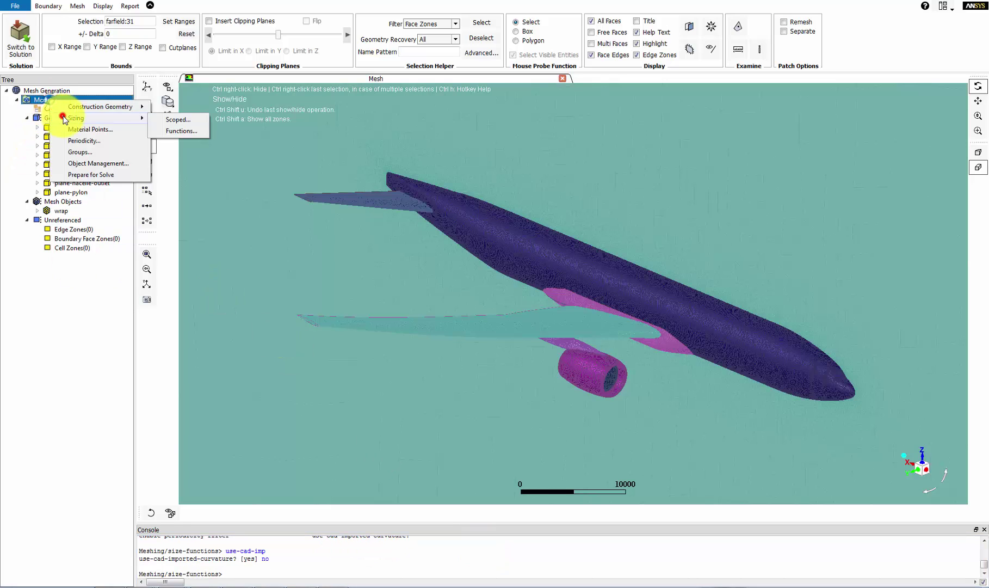
left_click(182, 119)
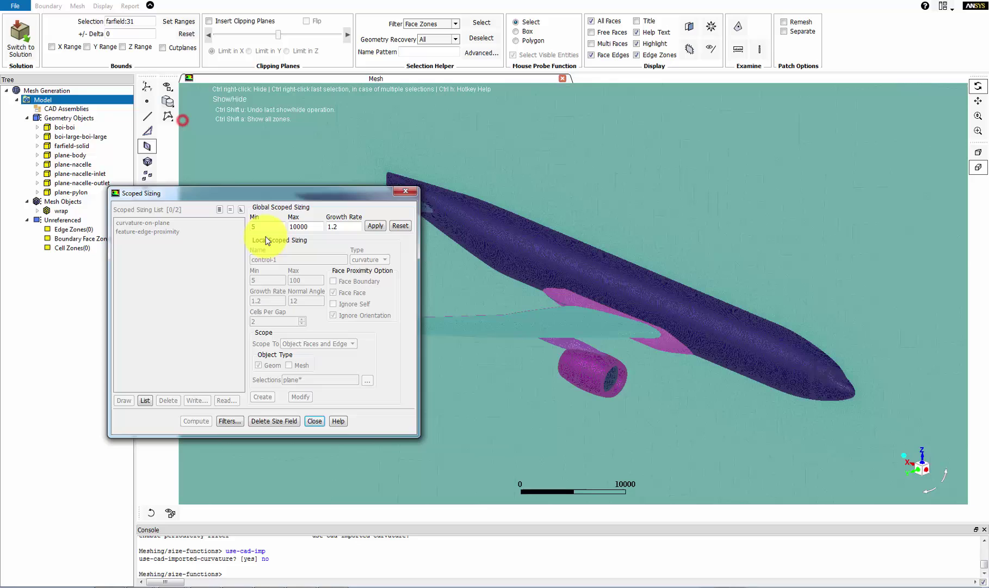
left_click(264, 420)
Rescope curvature-on-plane to Face Zone Labels on mesh objects, with object selection wrap* and label selection plane*, and apply the modification
left_click(156, 223)
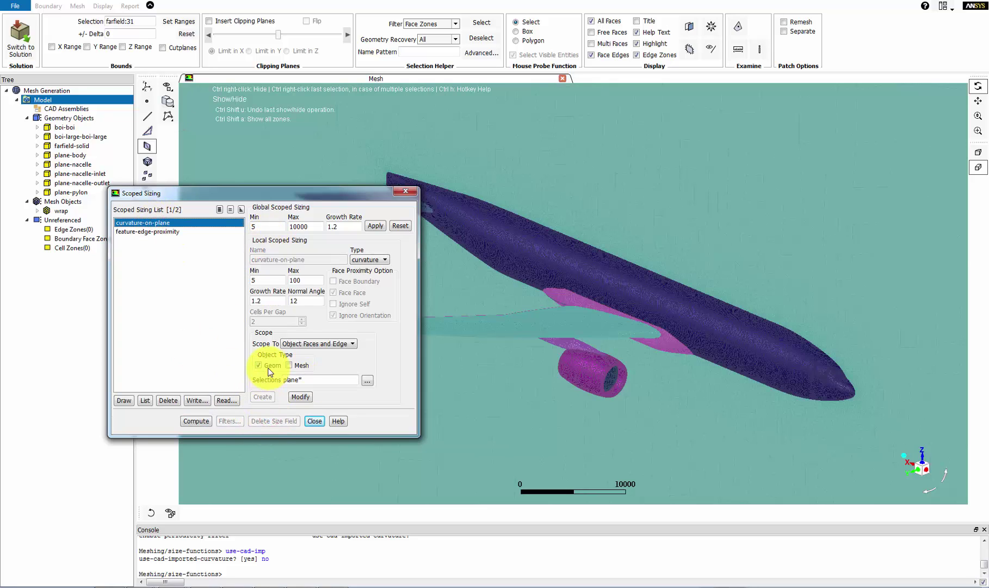
left_click(320, 343)
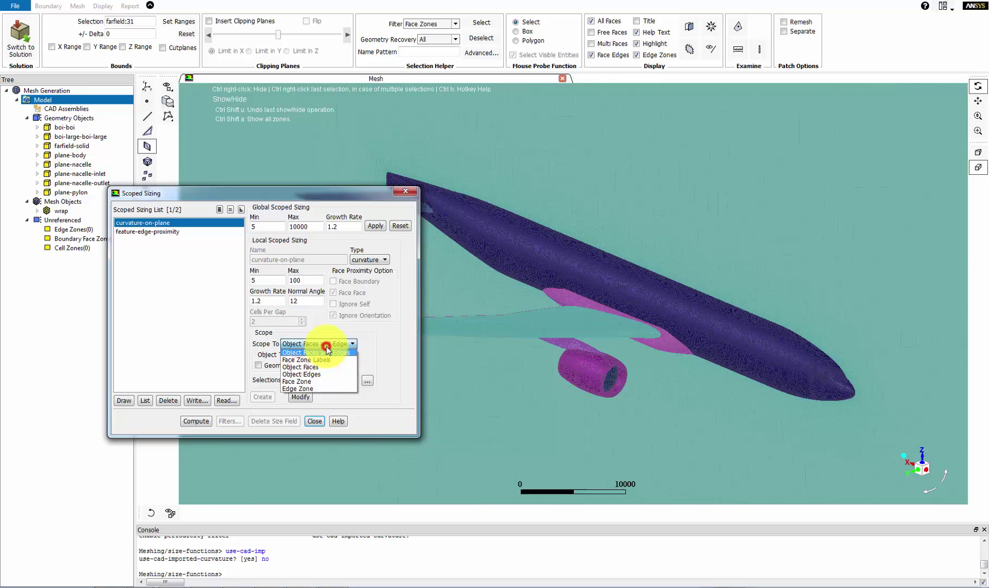
left_click(323, 358)
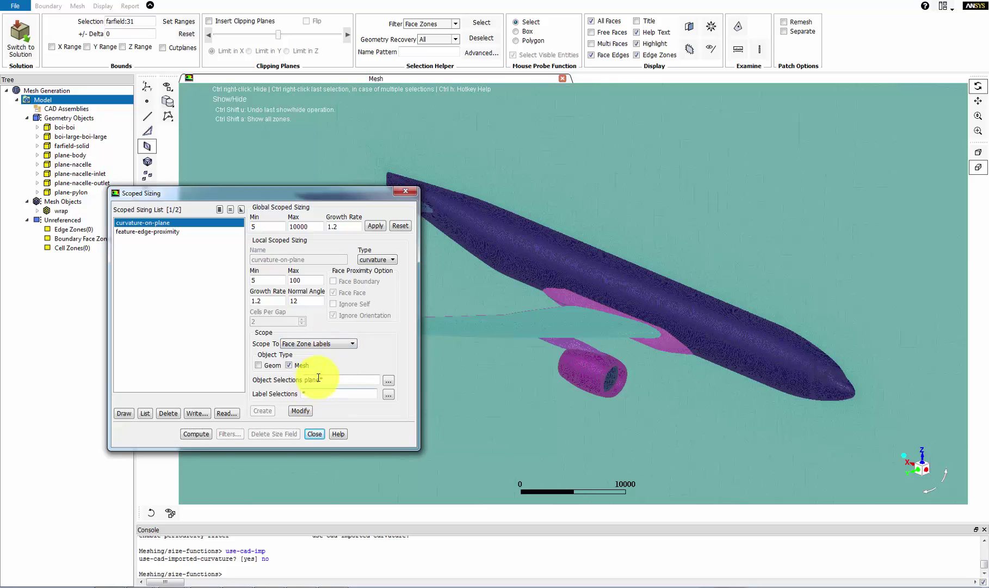
left_click_drag(320, 380, 302, 381)
type("wrap*")
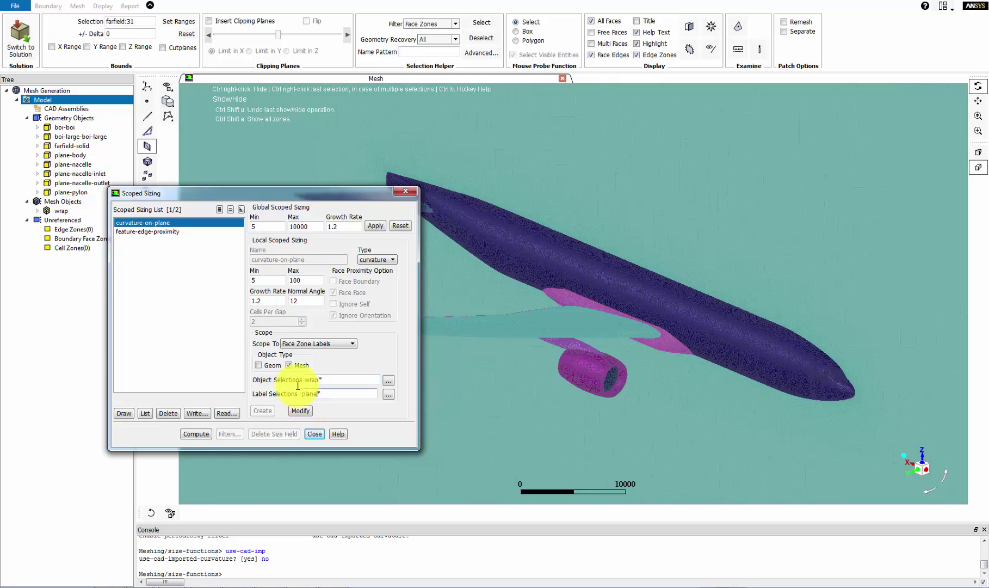
left_click(37, 211)
left_click(47, 219)
left_click_drag(140, 194, 254, 230)
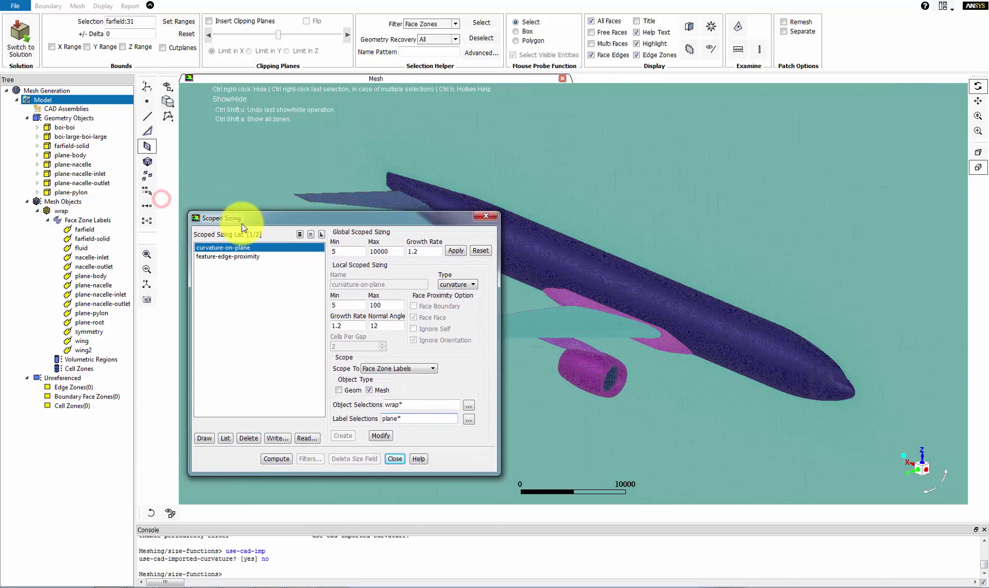
left_click(383, 436)
Modify feature-edge-proximity to use Object Edges of mesh objects with the selection wrap*
left_click(239, 255)
left_click(353, 389)
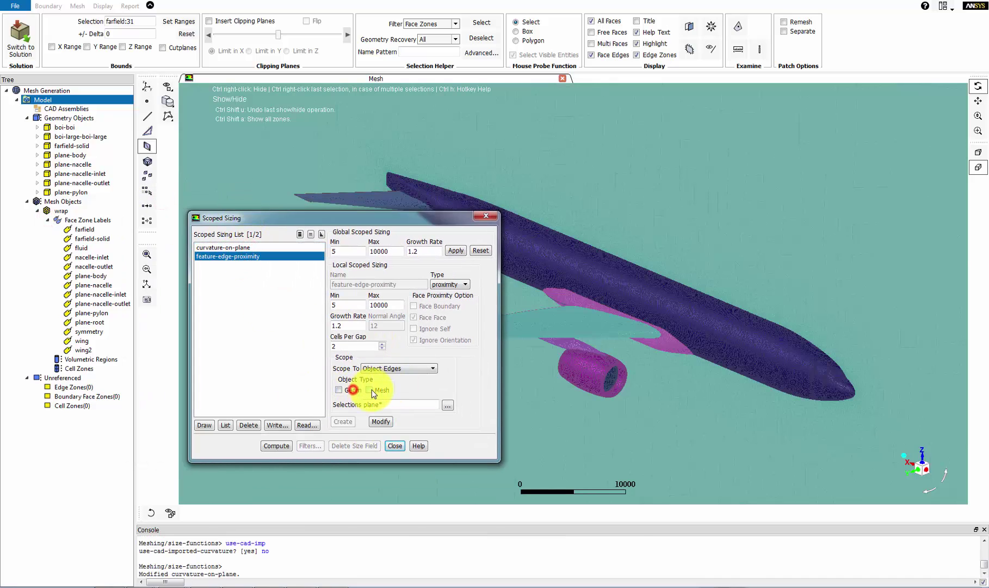
left_click(396, 368)
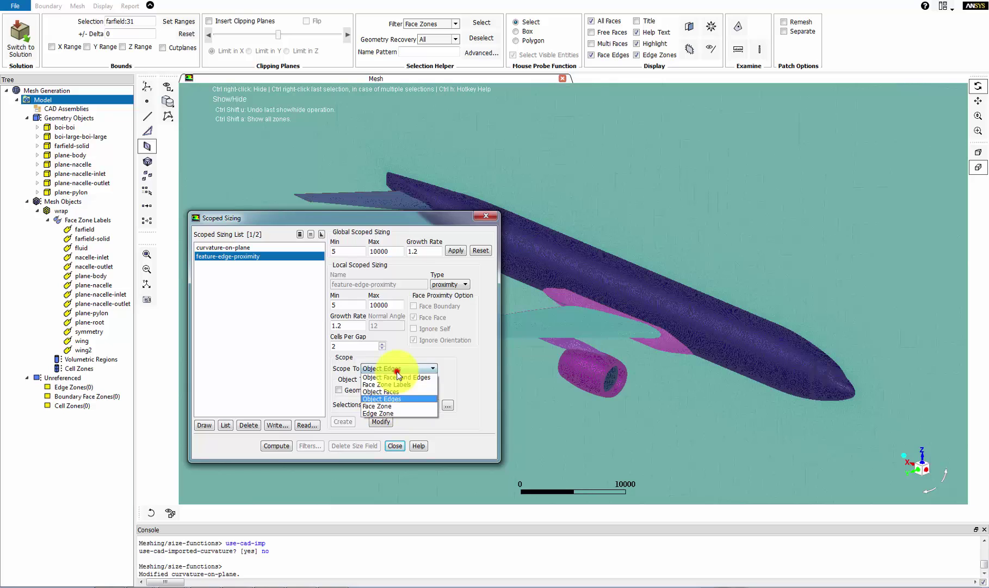
left_click(397, 399)
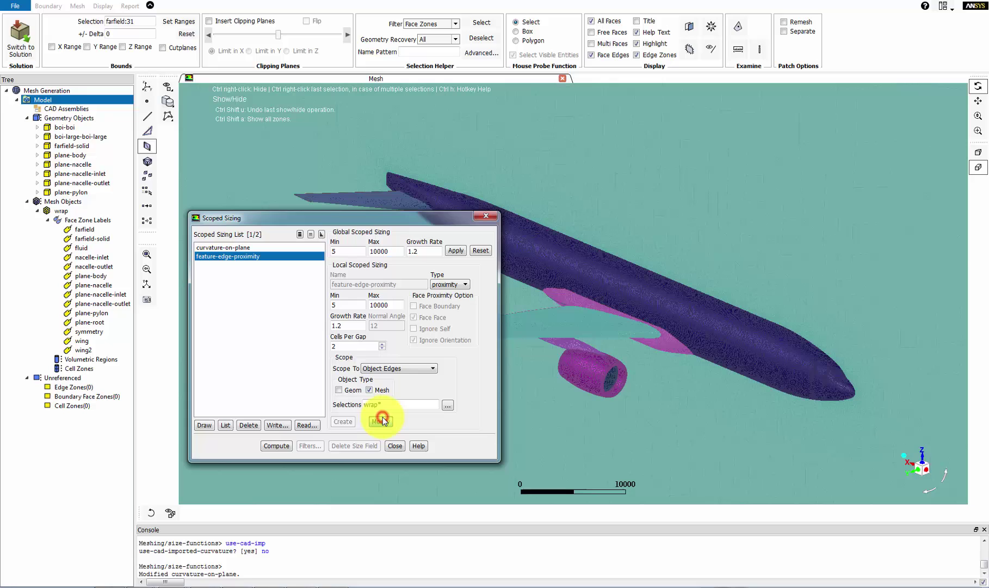
Apply the feature-edge-proximity modification and start a new size control of type boi named boi-wing
left_click(382, 422)
left_click(449, 283)
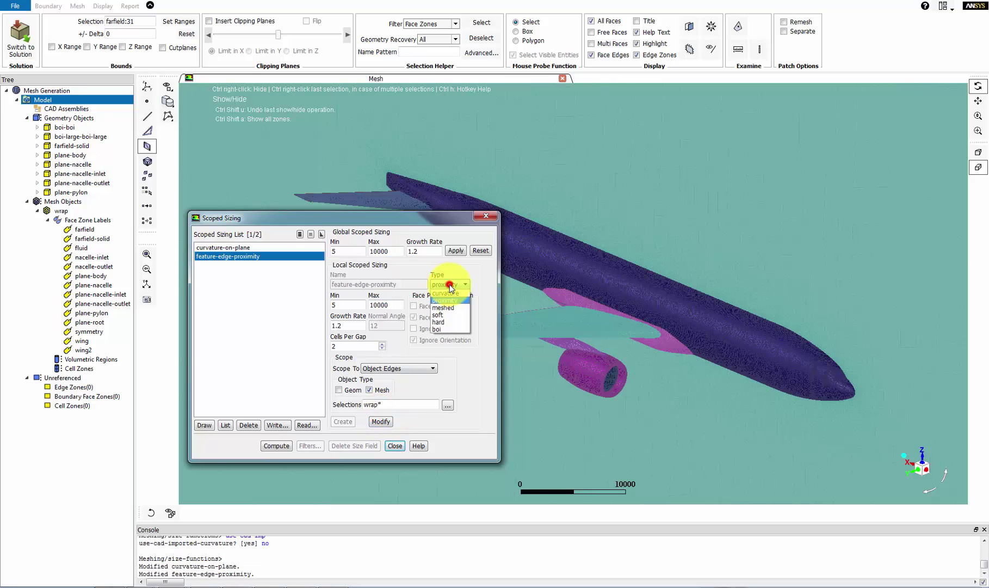
left_click(447, 326)
left_click(263, 257)
double_click(381, 284)
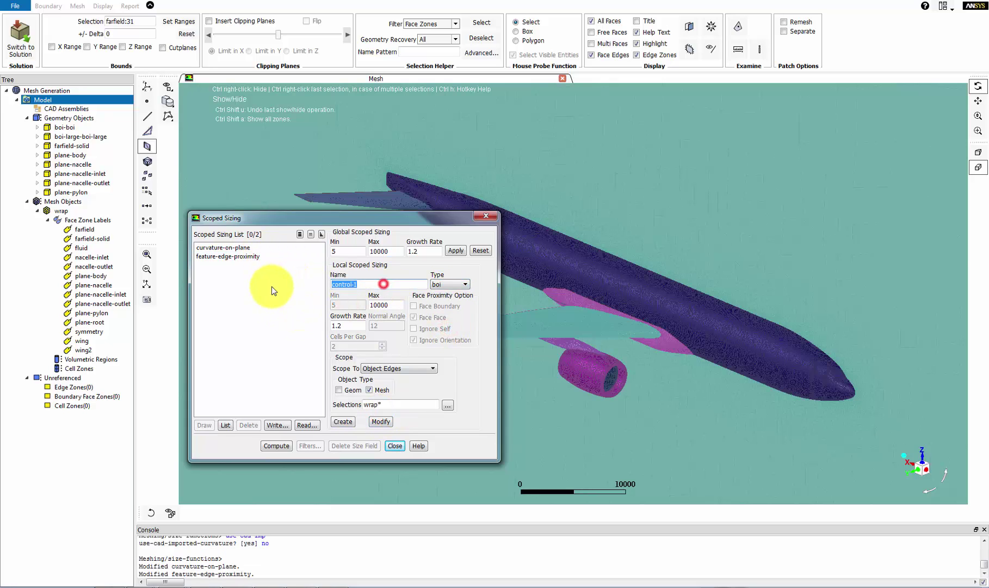
type("boi-wing")
key("Tab")
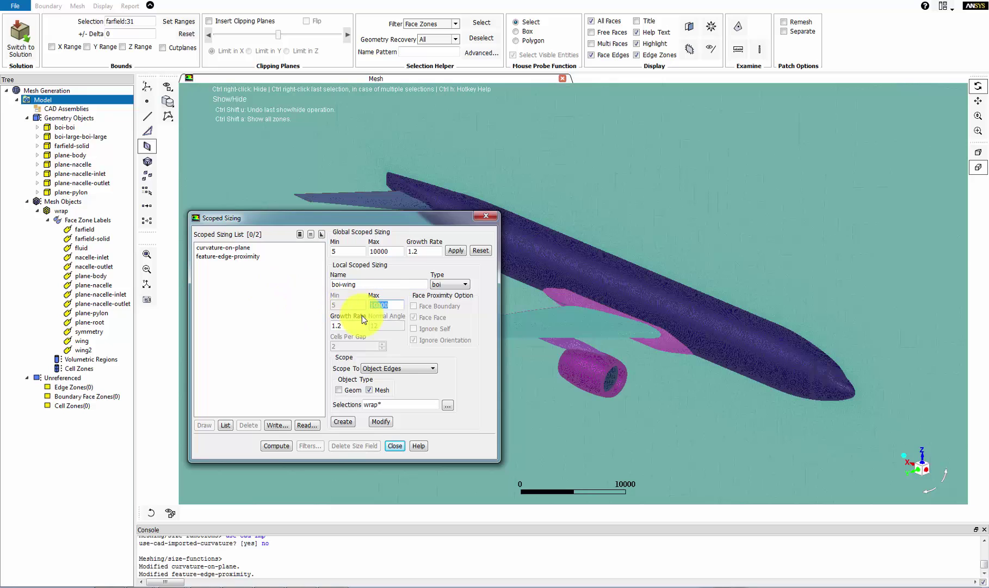
Scope the new boi control to the geometry face zone boi-wing-refinement, set its maximum size to 50, and create it as boi-wing-50mm
left_click(428, 368)
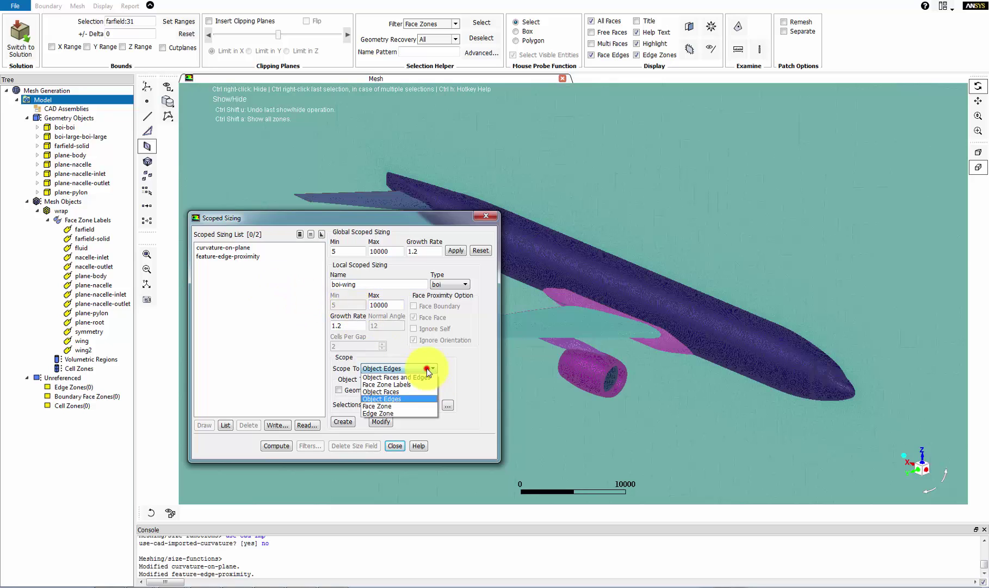
left_click(402, 405)
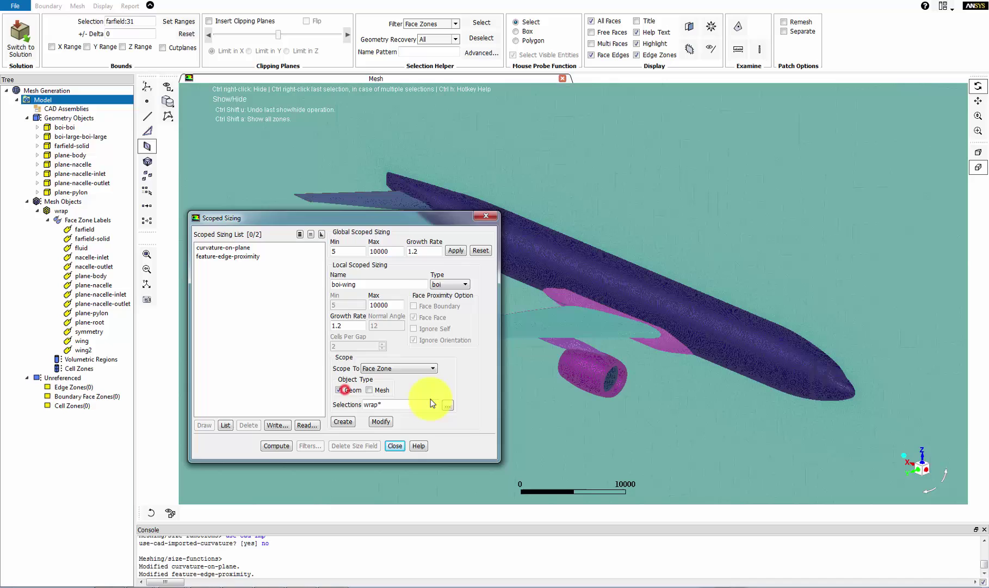
left_click(447, 404)
left_click(453, 240)
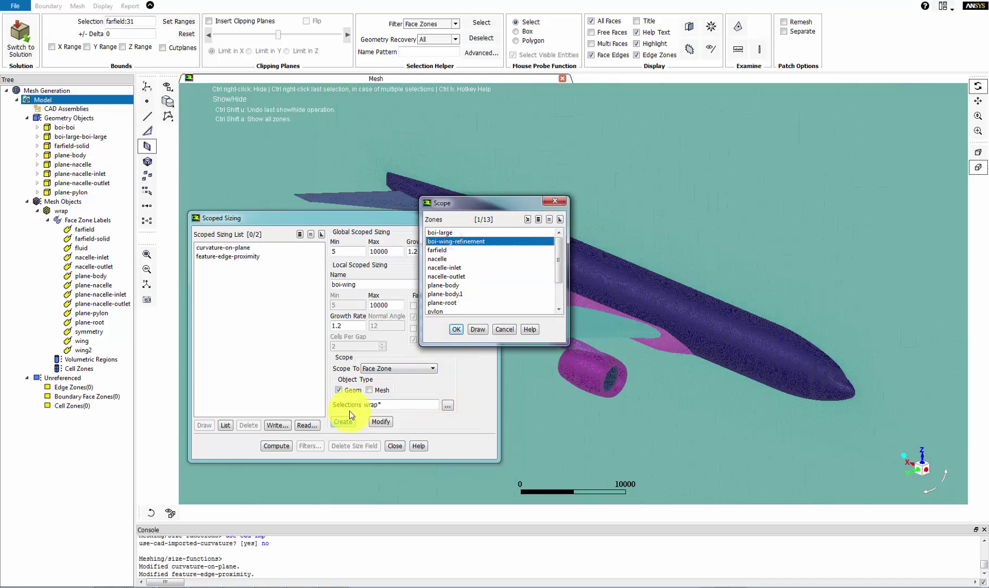
left_click(455, 330)
double_click(389, 303)
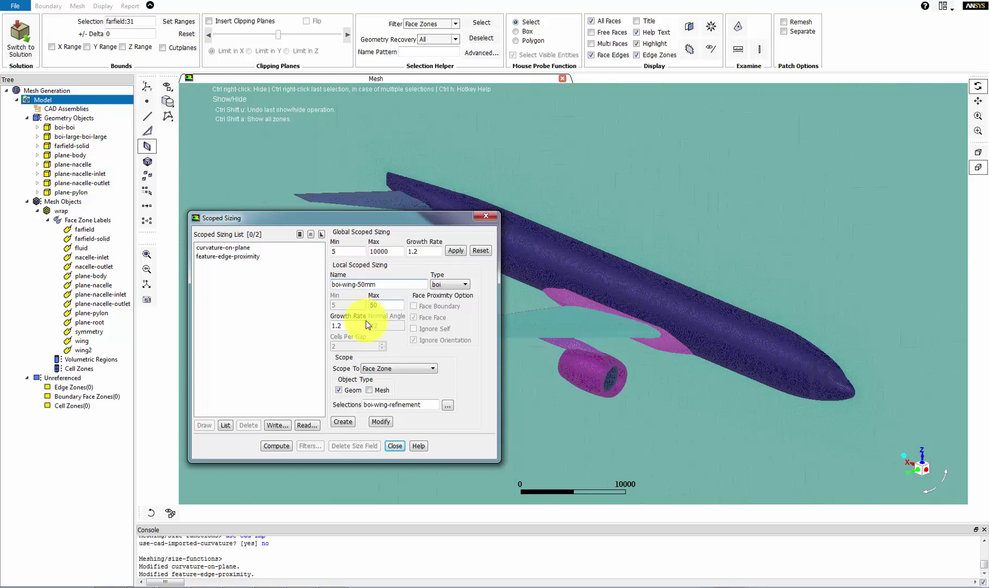
left_click(348, 421)
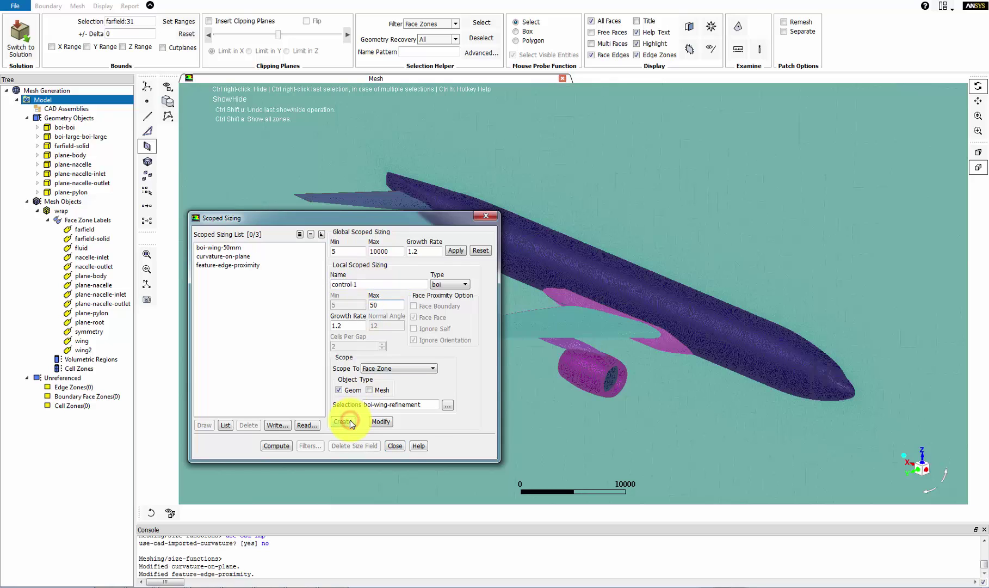
Create a second boi control named boi-large, scoped to the boi-large face zone with a maximum size of 250
left_click(447, 405)
left_click(468, 239)
left_click(457, 326)
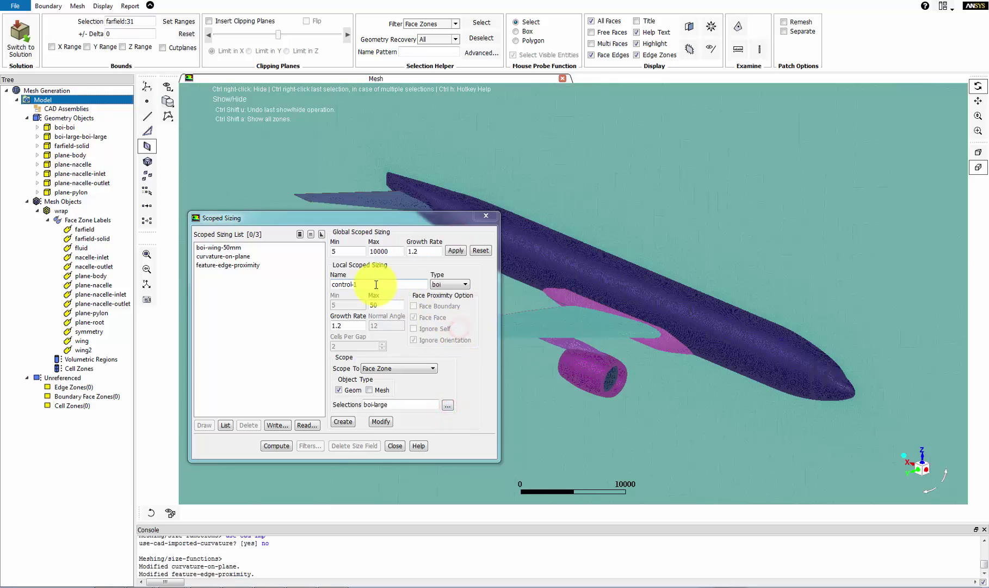
double_click(376, 284)
double_click(385, 305)
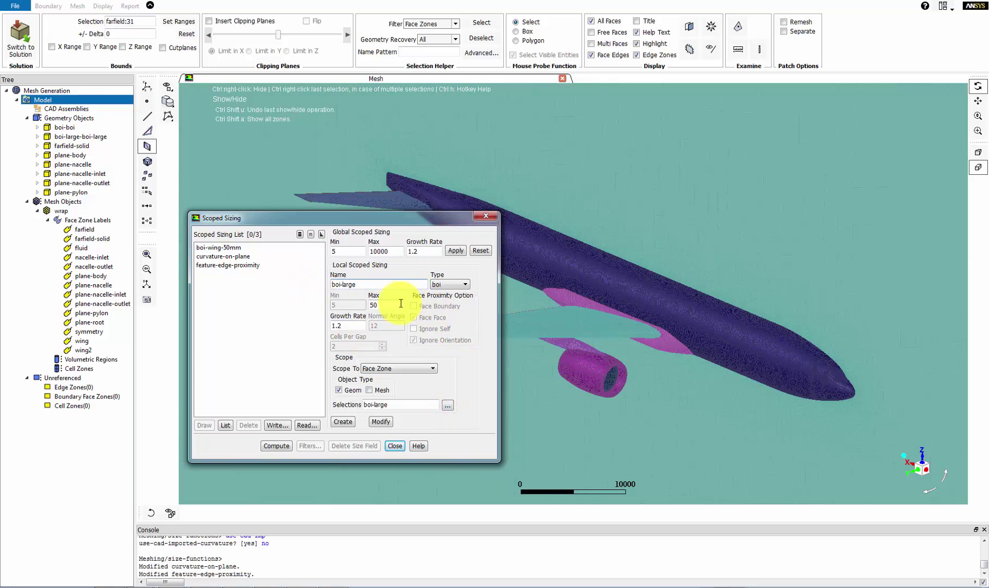
type("250")
left_click(344, 422)
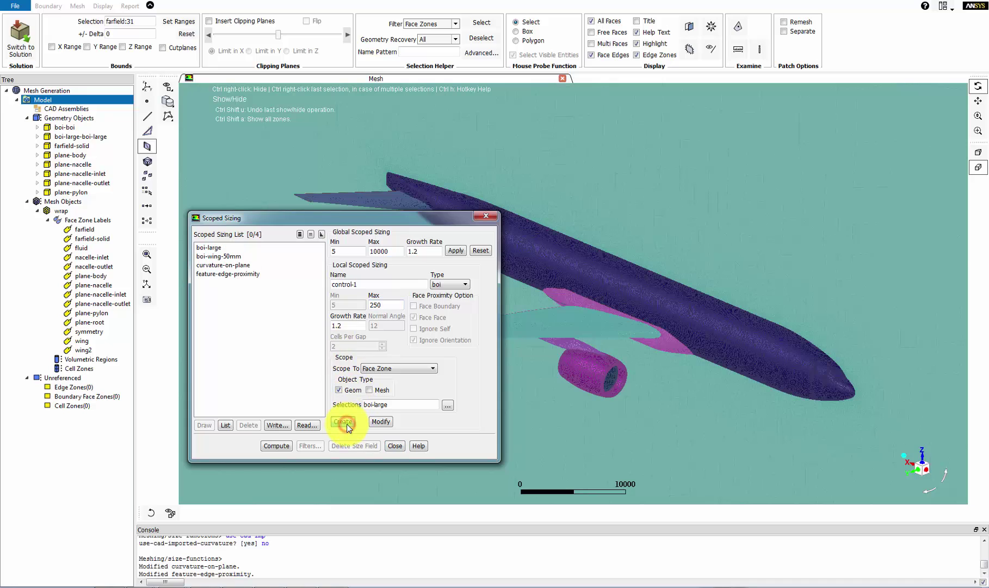
Compute the size field from the scoped size controls and close the scoped sizing settings
left_click(284, 446)
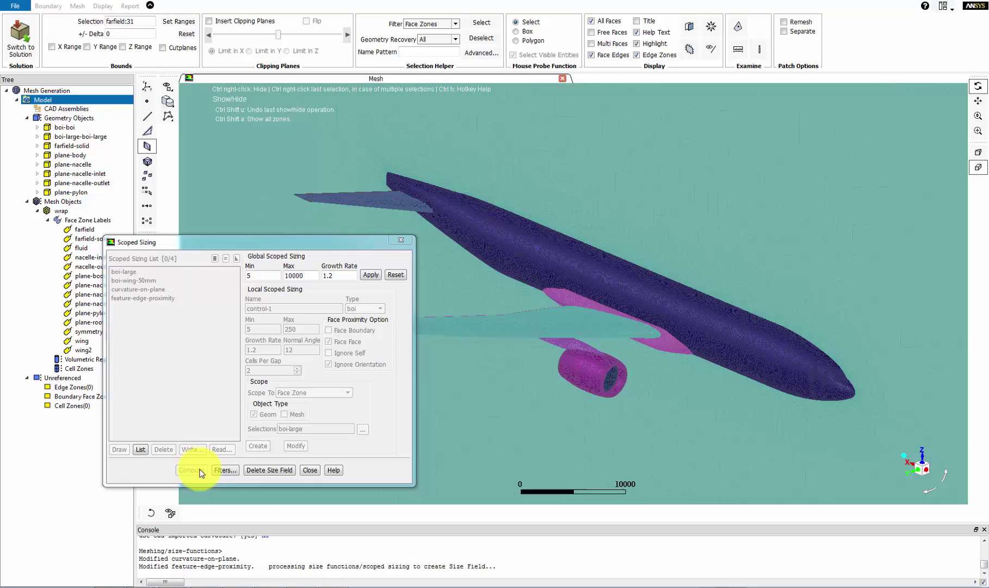
left_click(309, 471)
left_click_drag(574, 322, 670, 327)
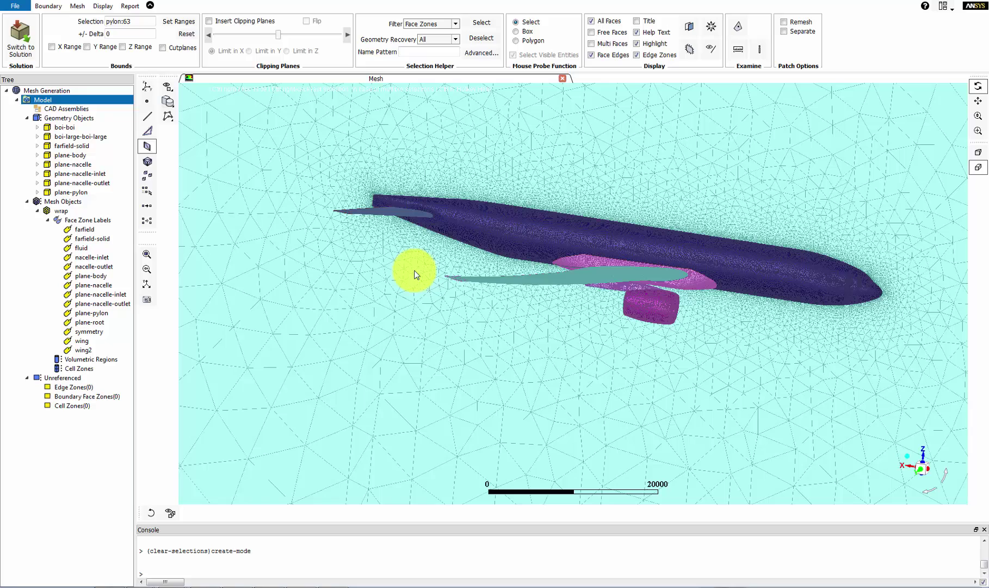
Remesh the faces of the wrap mesh object using the new size field
left_click(68, 211)
right_click(70, 213)
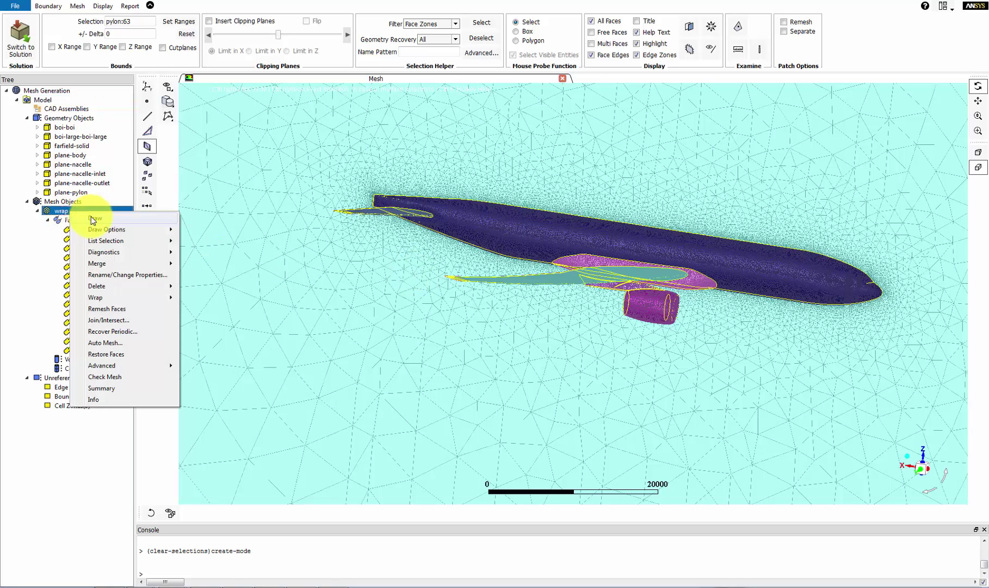
left_click(107, 308)
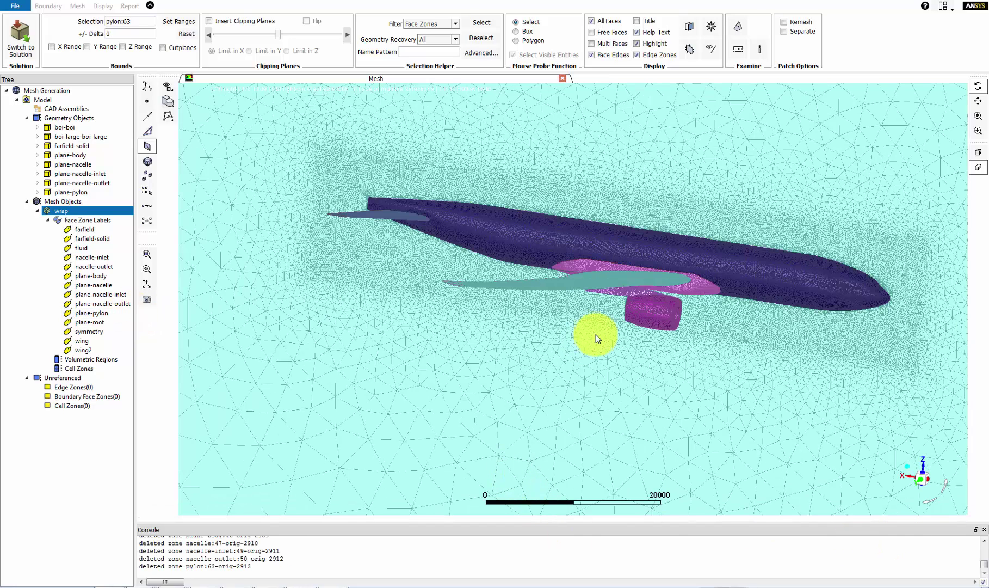
Inspect the remeshed surface around the engine nacelle inlet and turn off the display of face edges
left_click_drag(724, 312, 634, 343)
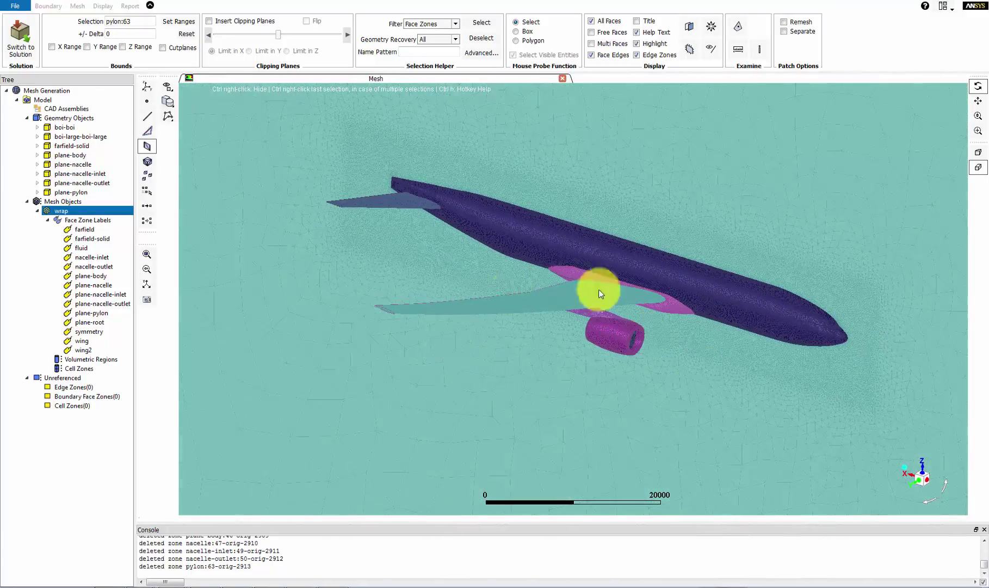
left_click_drag(627, 287, 610, 302)
middle_click_drag(610, 307, 702, 354)
middle_click_drag(462, 304, 629, 367)
middle_click(614, 309)
left_click_drag(614, 310, 553, 272)
left_click(607, 55)
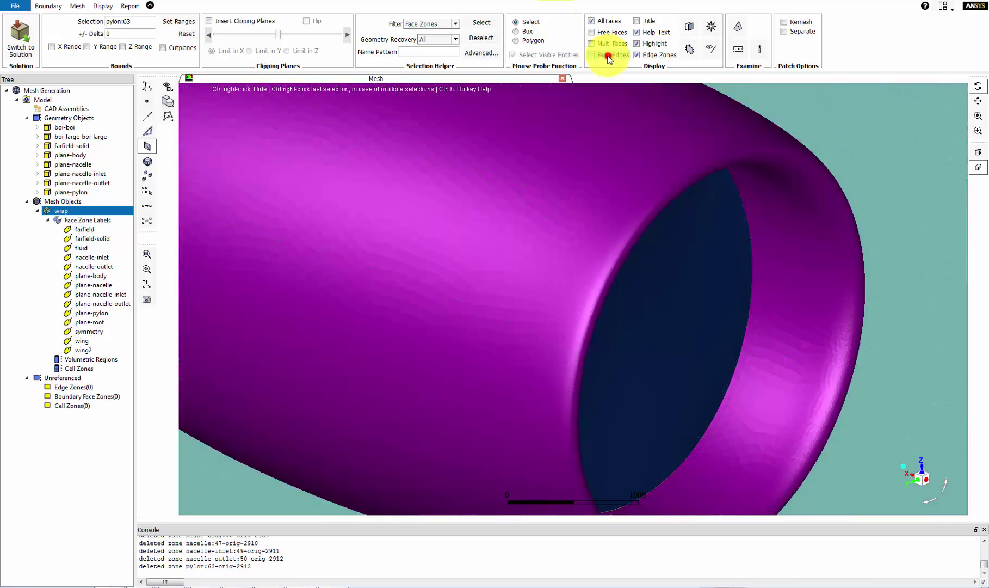
Examine the shaded wrap surface across the whole aircraft and out to the farfield boundary
middle_click_drag(726, 328, 547, 155)
middle_click_drag(704, 336, 583, 219)
middle_click(558, 226)
middle_click_drag(649, 279, 580, 190)
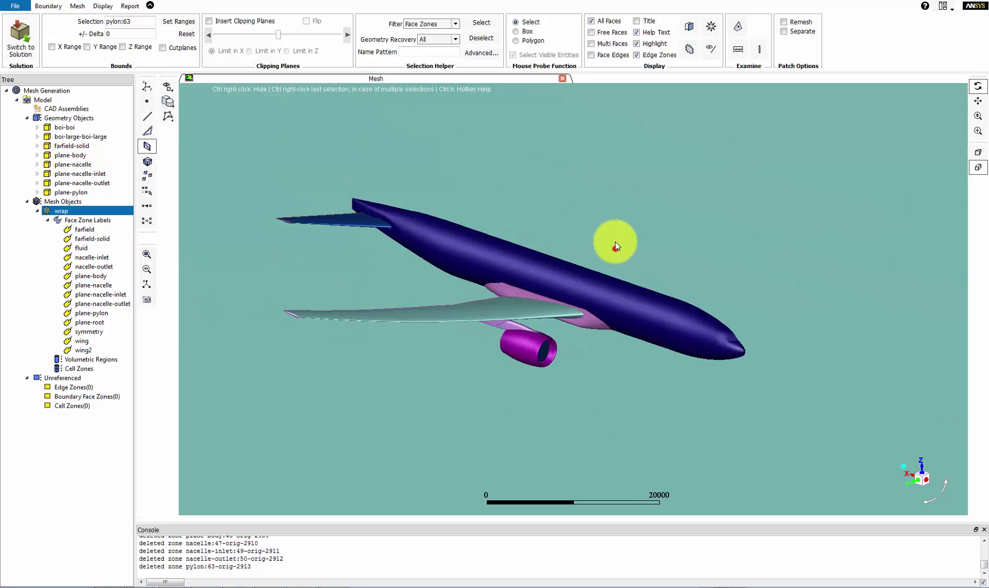
left_click_drag(616, 248, 533, 284)
middle_click_drag(589, 369, 534, 302)
middle_click_drag(665, 376, 530, 215)
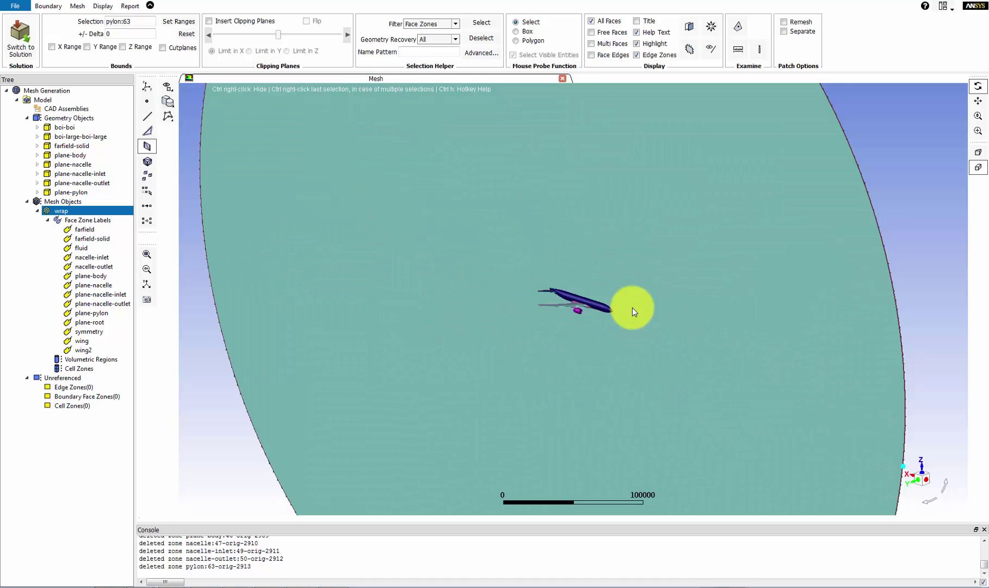
left_click_drag(632, 307, 673, 301)
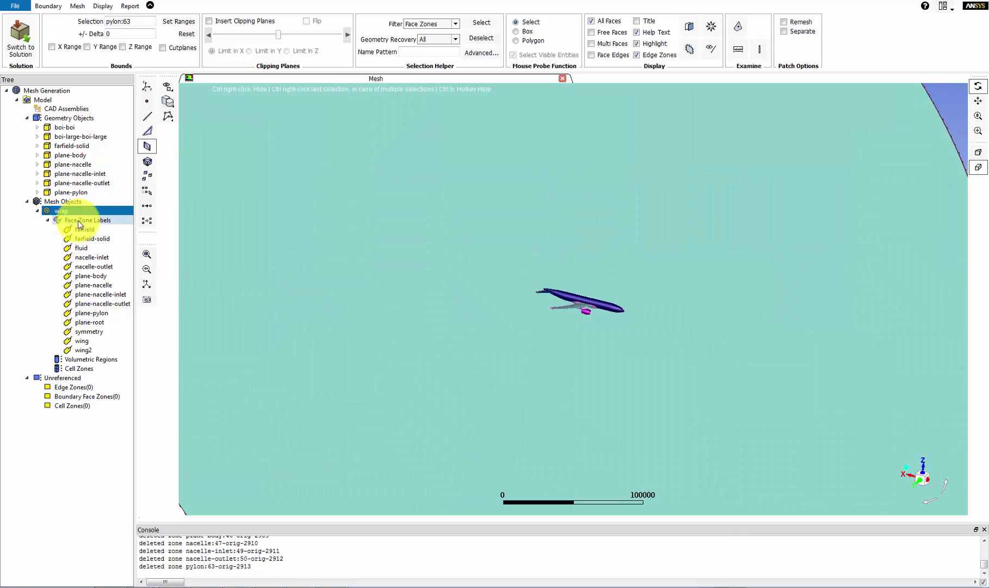
Print the wrap mesh object's summary and check its maximum skewness, free faces and total face count
right_click(70, 211)
left_click(103, 386)
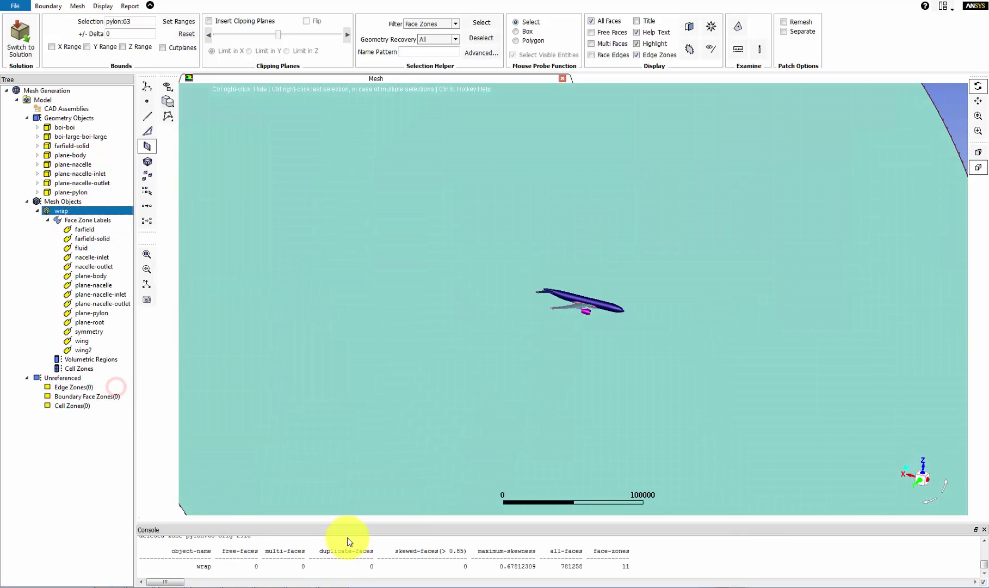
double_click(517, 566)
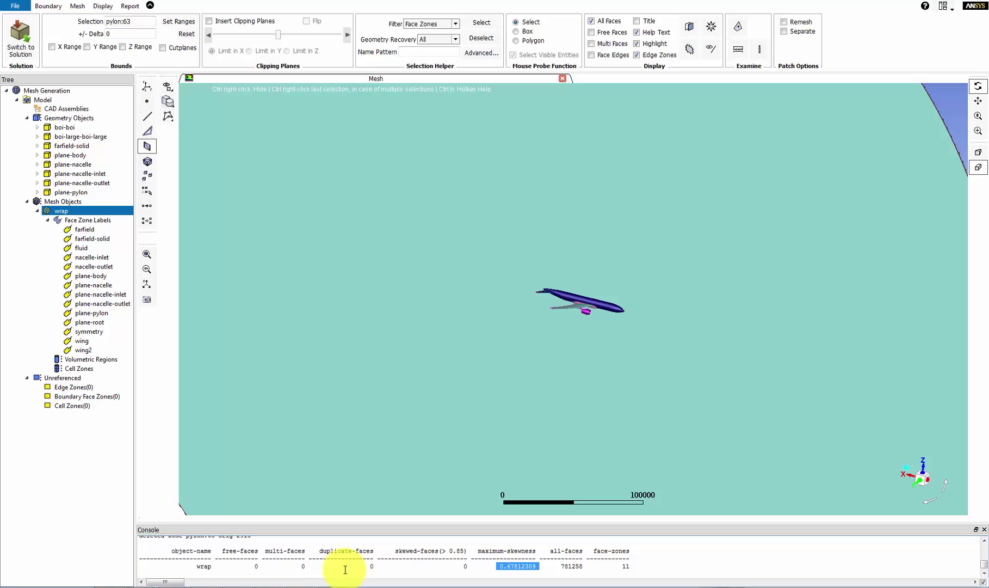
left_click_drag(239, 567, 264, 567)
left_click_drag(552, 566, 575, 567)
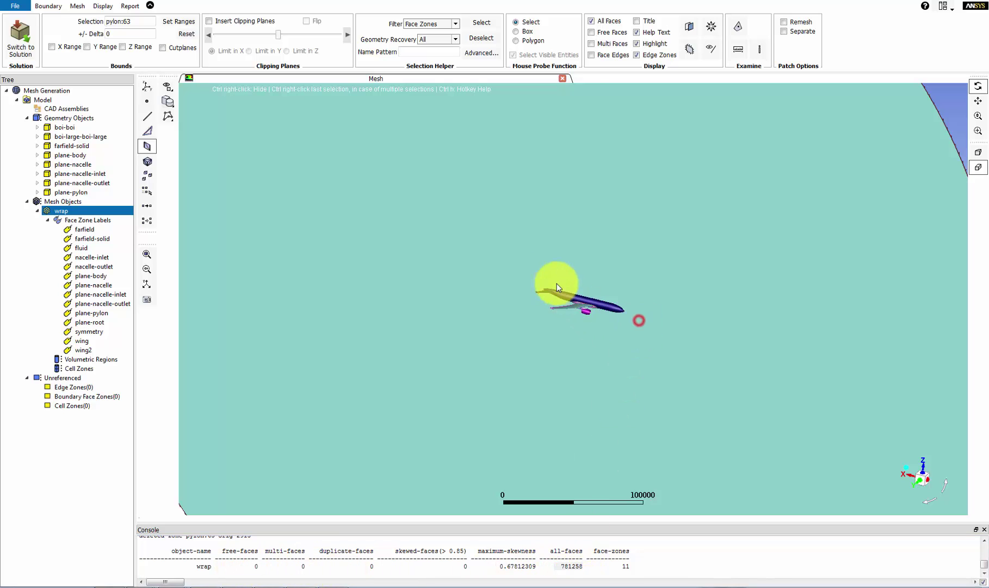
Compute the volumetric regions of the wrap object with the fluid material point and expand the resulting region list
mouse_move(525, 276)
middle_mouse_down()
mouse_move(597, 331)
mouse_move(637, 331)
middle_mouse_up()
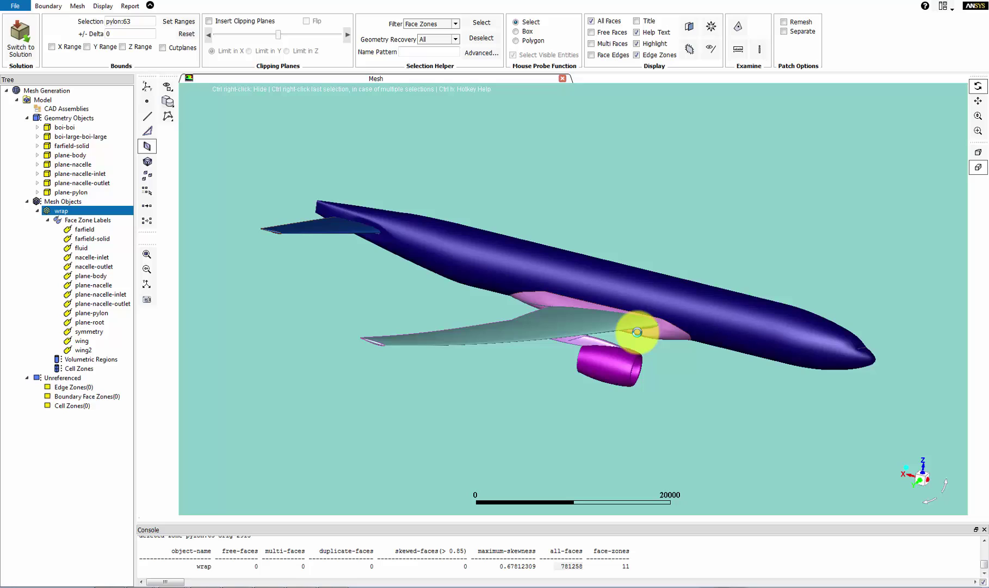
right_click(90, 211)
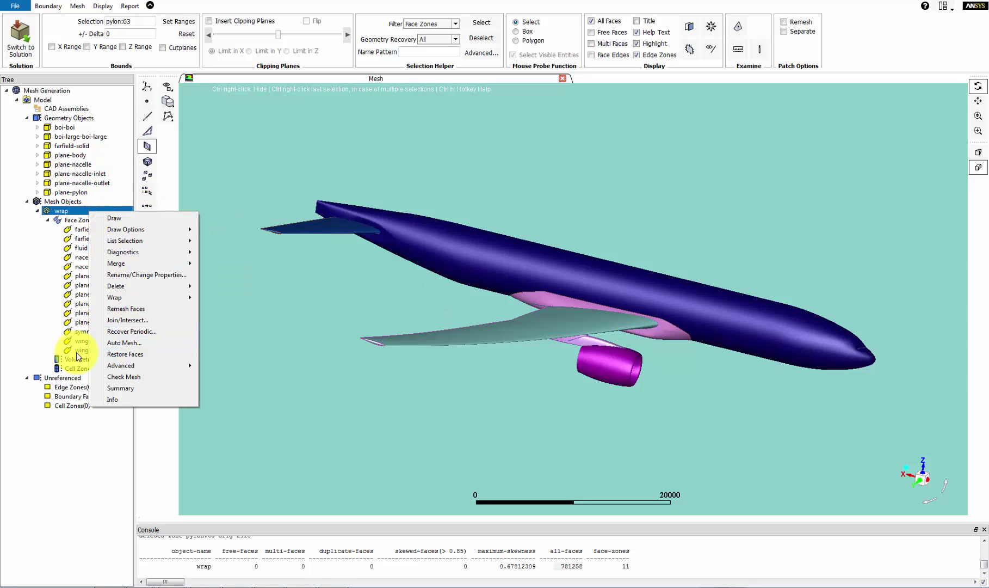
right_click(76, 359)
left_click(109, 377)
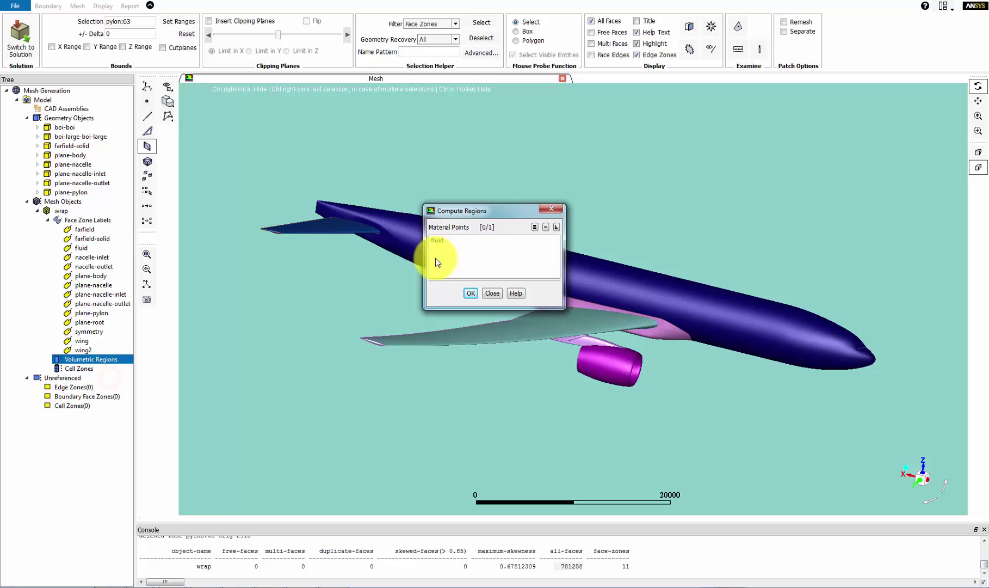
left_click(441, 240)
left_click(470, 290)
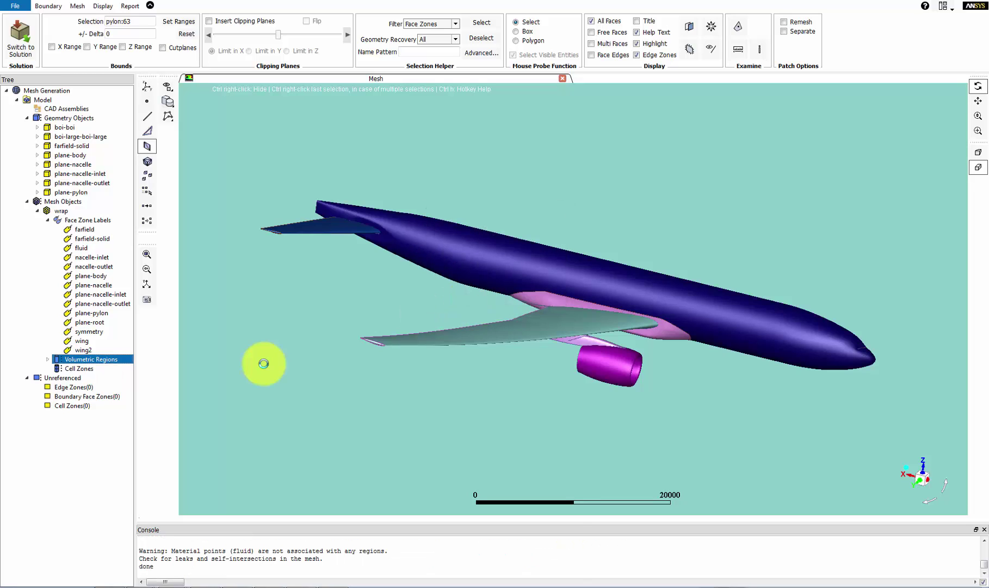
left_click(48, 359)
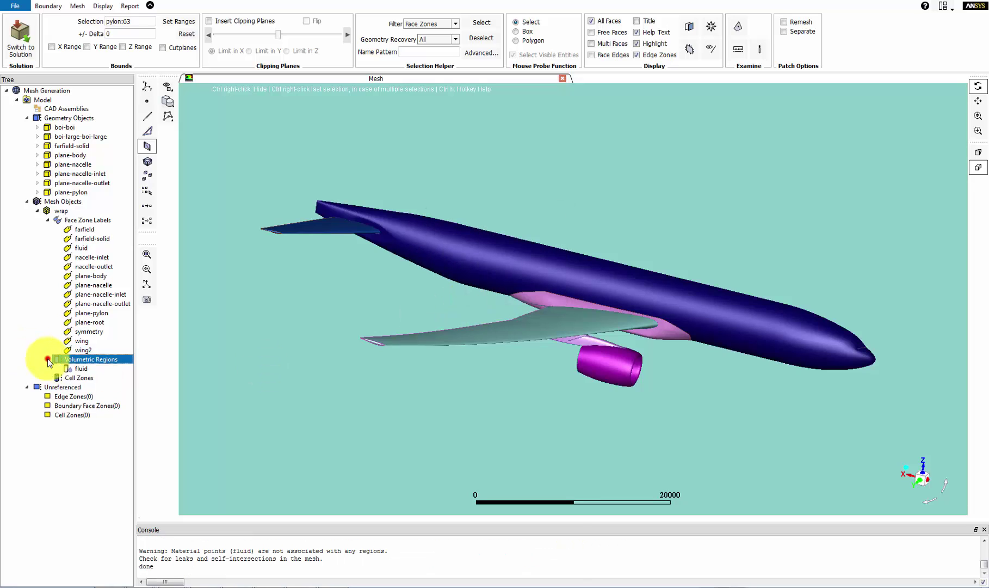
Open the automatic volume mesh settings for the wrap object, set prism growth to scoped, and open the scoped prism settings
right_click(78, 377)
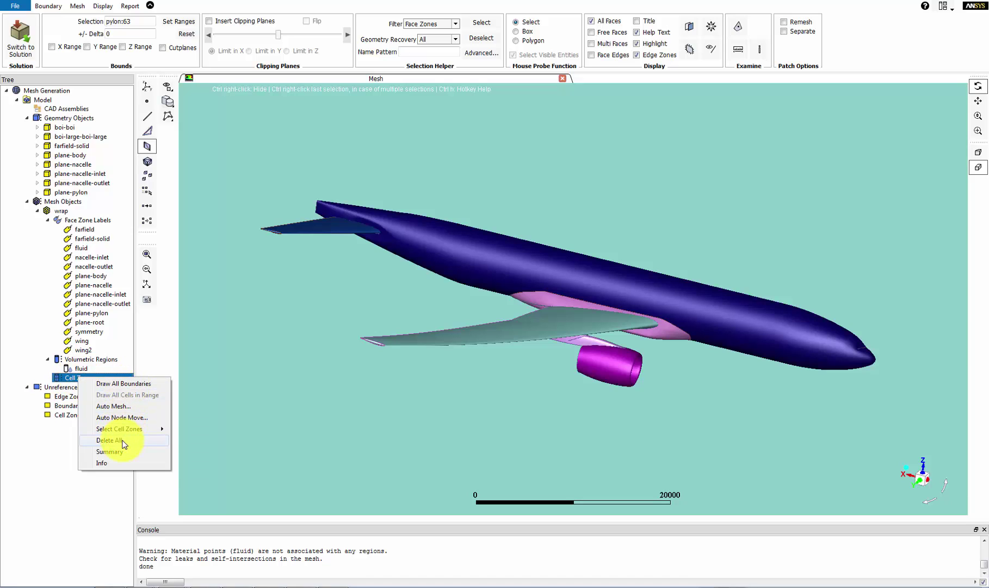
left_click(125, 407)
left_click_drag(51, 240, 338, 212)
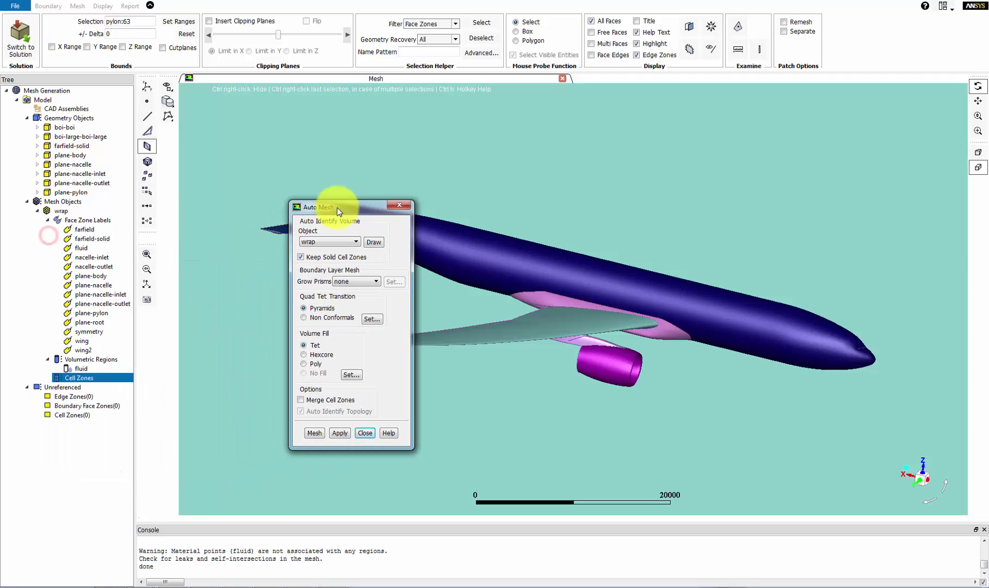
left_click(376, 281)
left_click(362, 296)
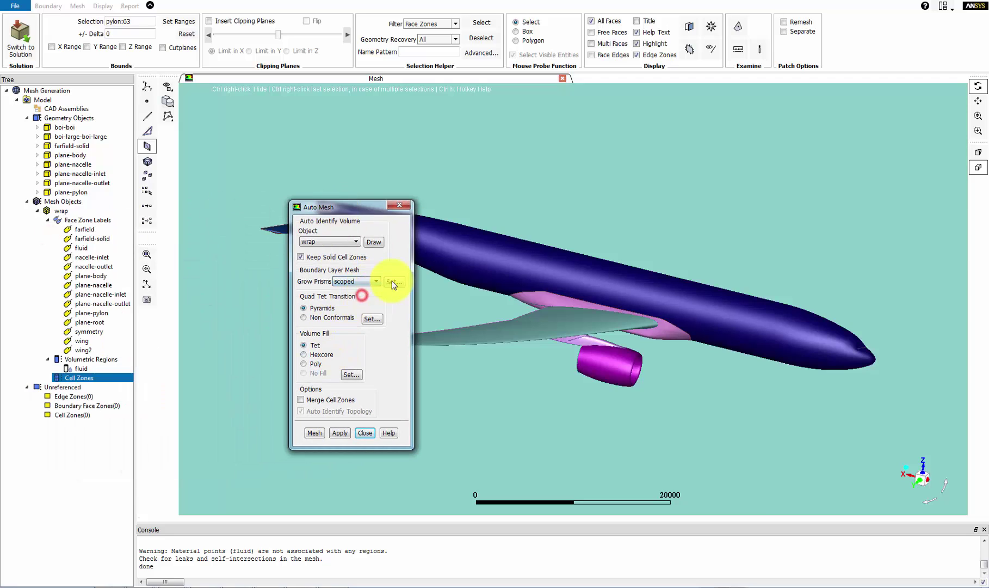
left_click(394, 281)
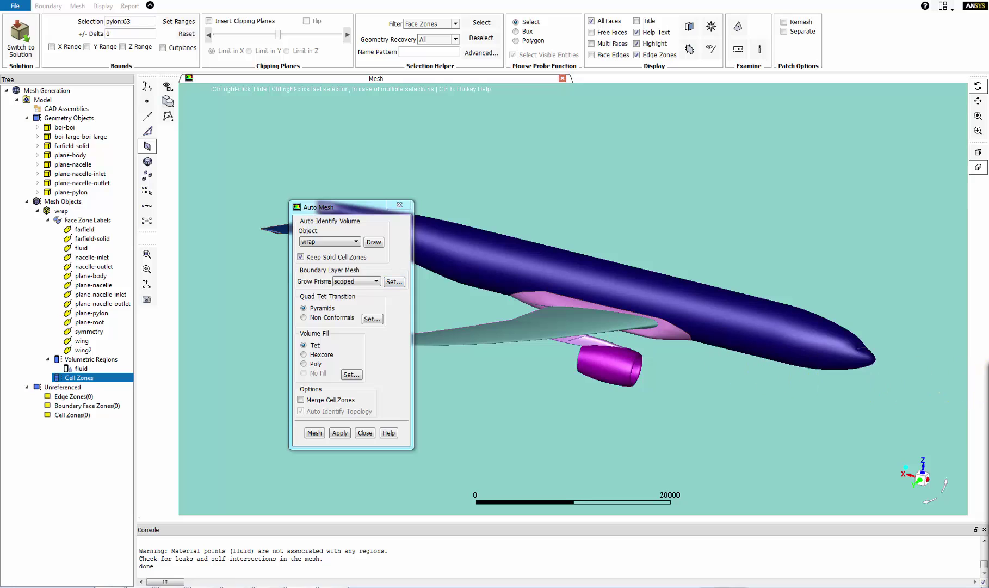
Set the scoped prism control-1 to the last-ratio offset method with a first height of 0.005 and 40 layers
left_click_drag(987, 373, 587, 192)
left_click(632, 273)
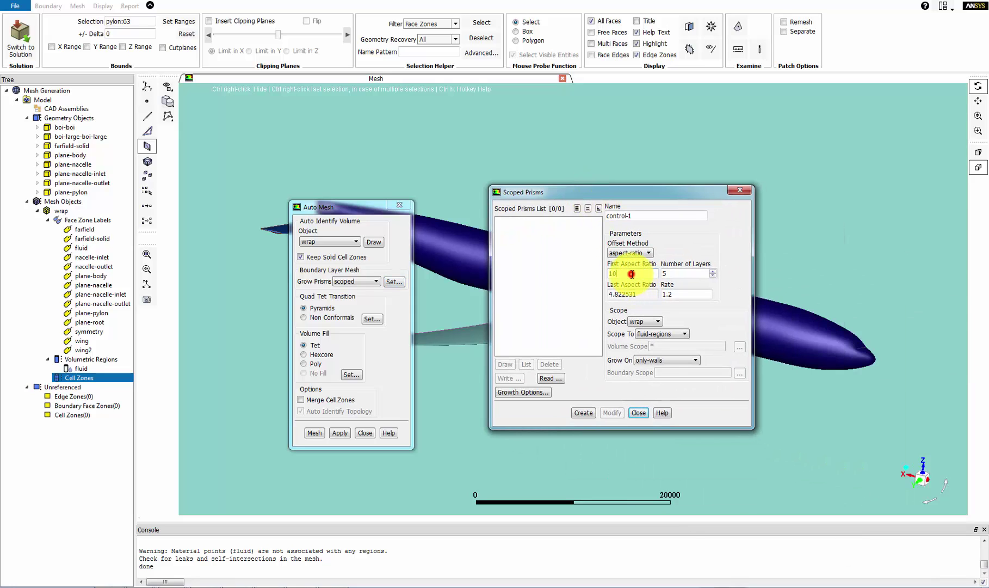
left_click(629, 252)
left_click(629, 275)
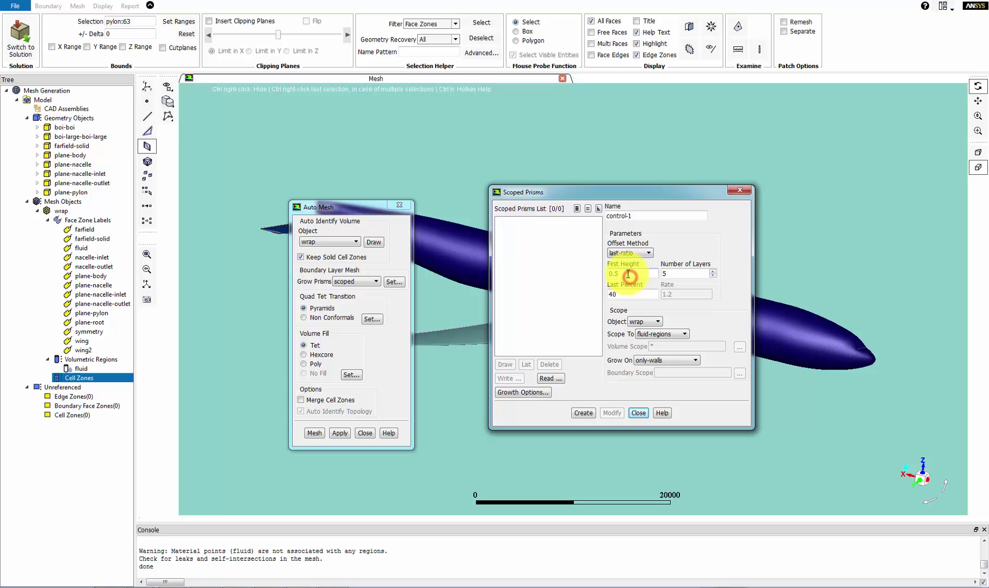
type("0.00")
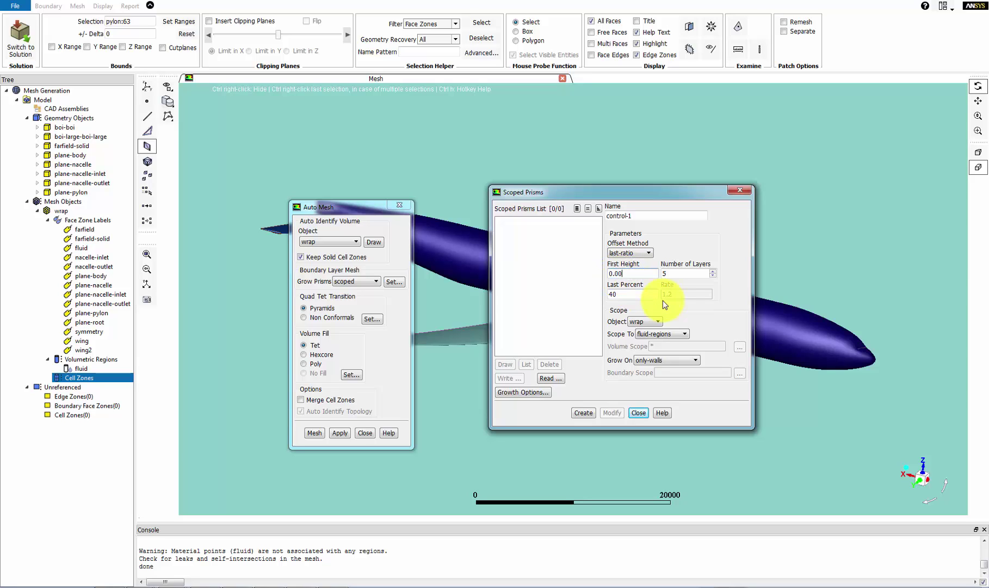
type("5")
double_click(672, 273)
type("40")
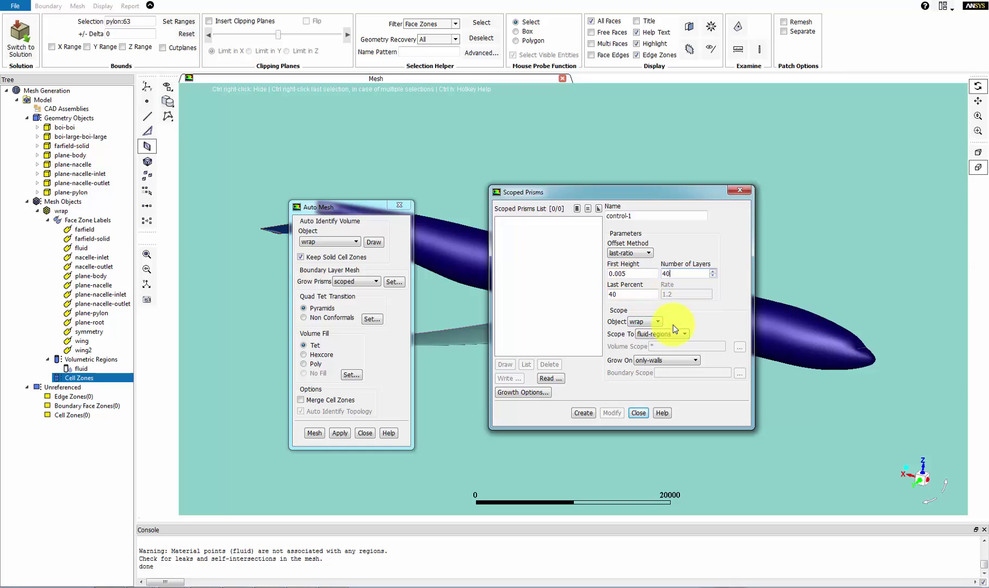
Create control-1 scoped to fluid-regions, growing on selected-labels with boundary scope "nacelle* plane* wing*", and close the scoped prism settings
left_click(672, 334)
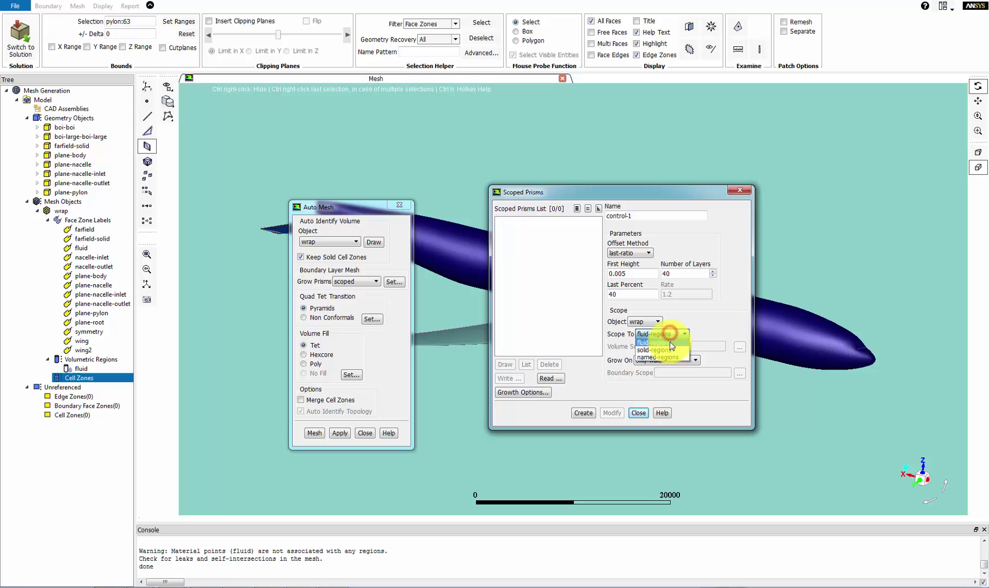
left_click(673, 361)
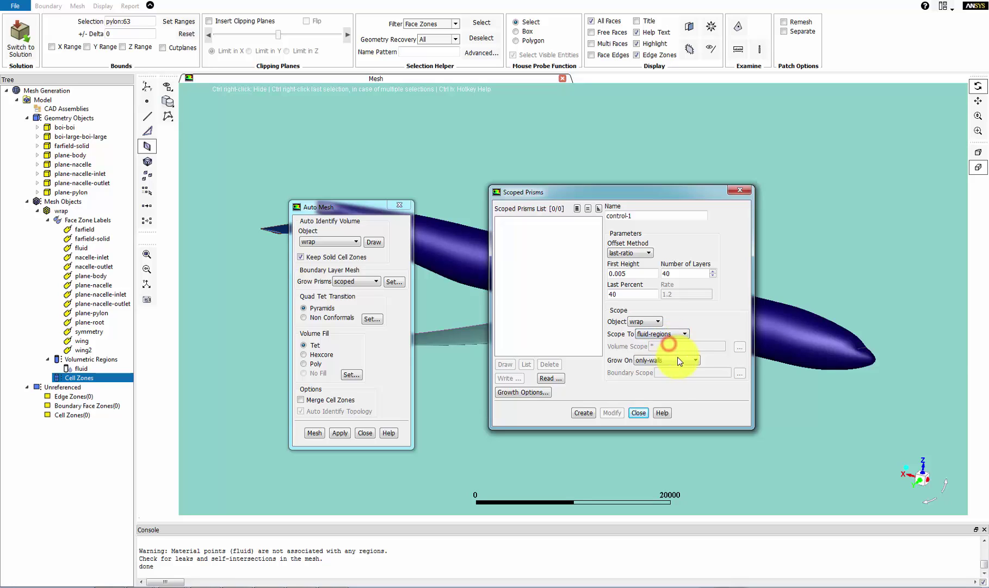
left_click(680, 361)
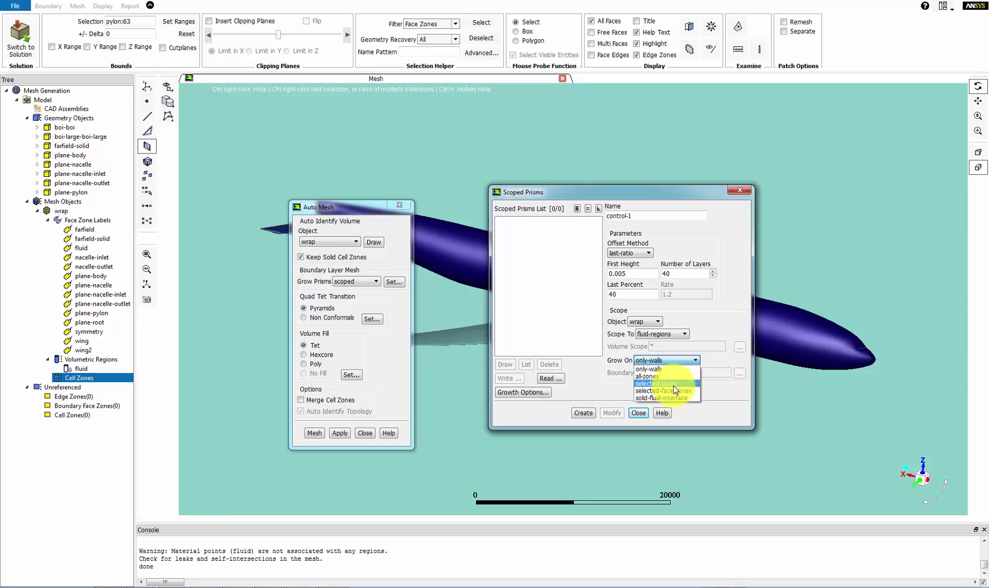
left_click(674, 384)
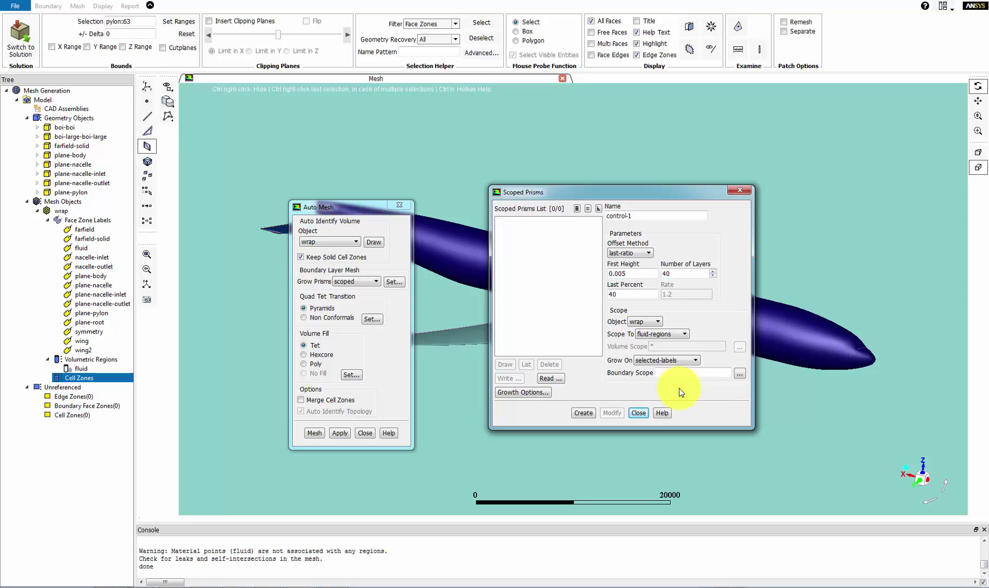
left_click(702, 371)
type("nacelle* plane*")
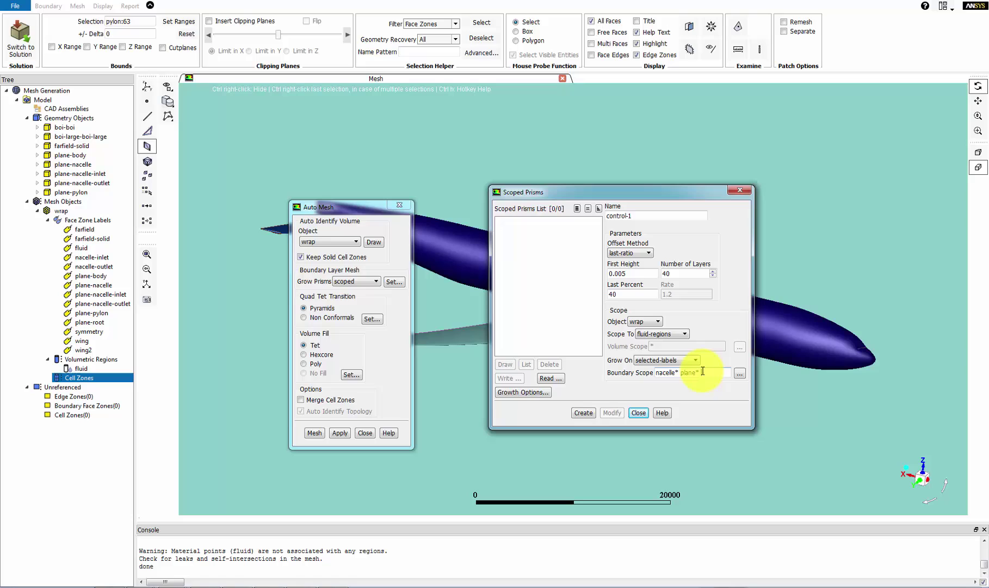
type(" wing*")
left_click(583, 415)
left_click(638, 413)
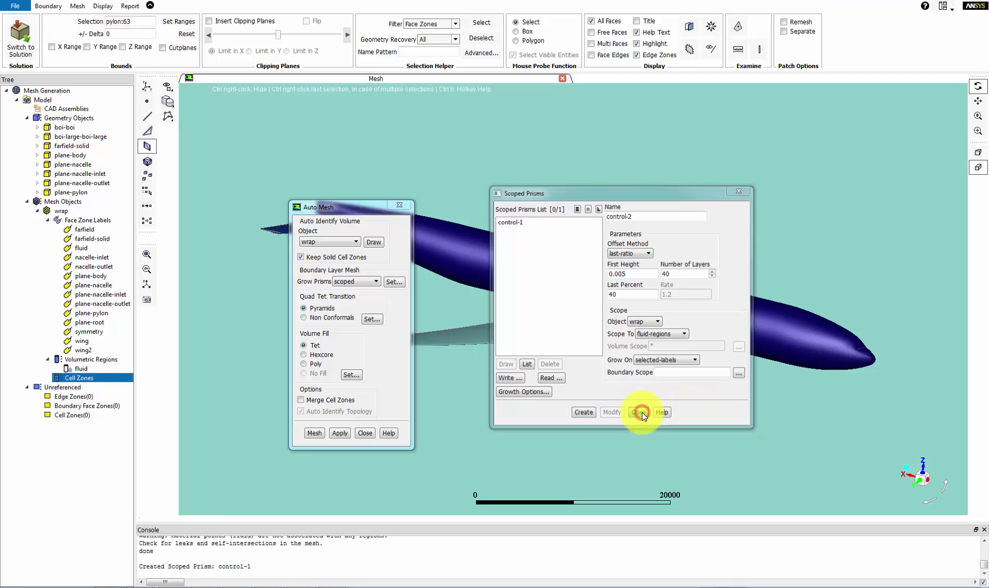
Set the tet refinement cell sizing to size-field and generate the wrap object's volume mesh
left_click(351, 374)
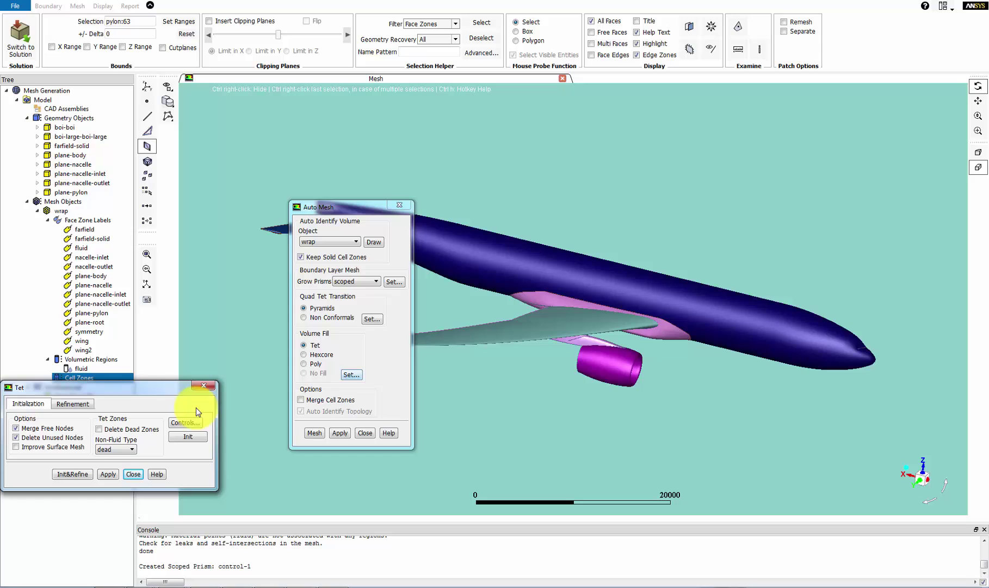
left_click_drag(174, 383, 635, 381)
left_click(539, 396)
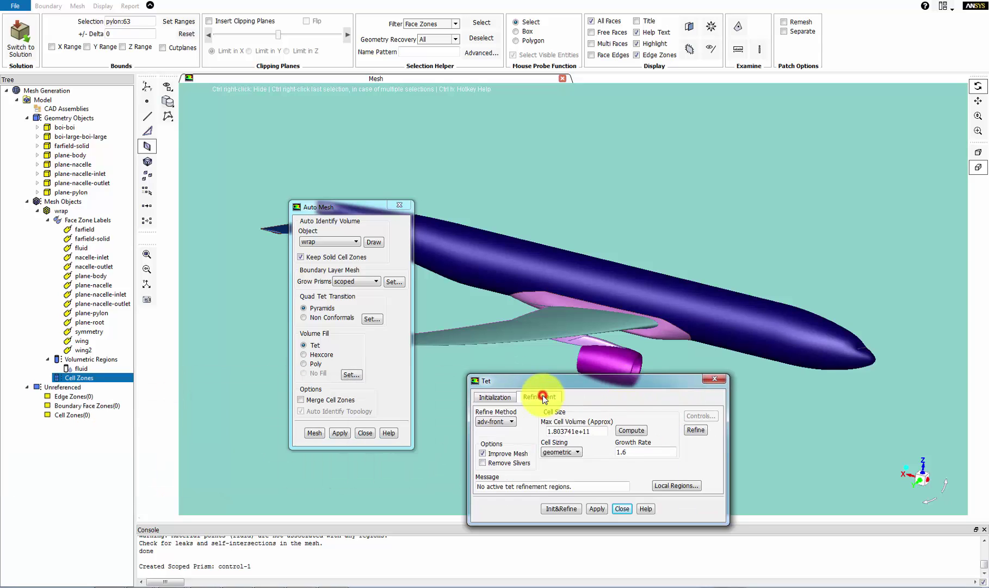
left_click(568, 453)
left_click(561, 471)
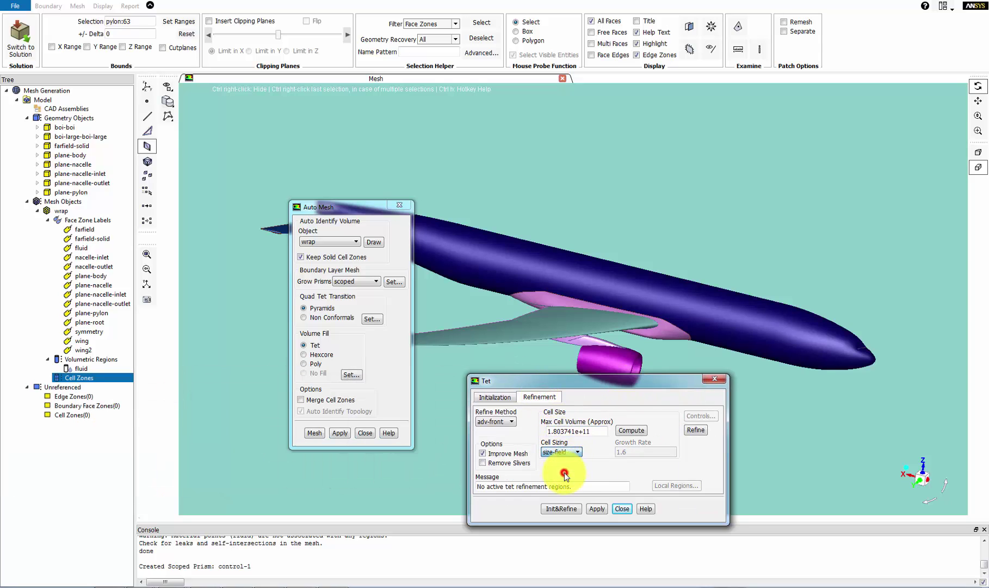
left_click(597, 508)
left_click(621, 508)
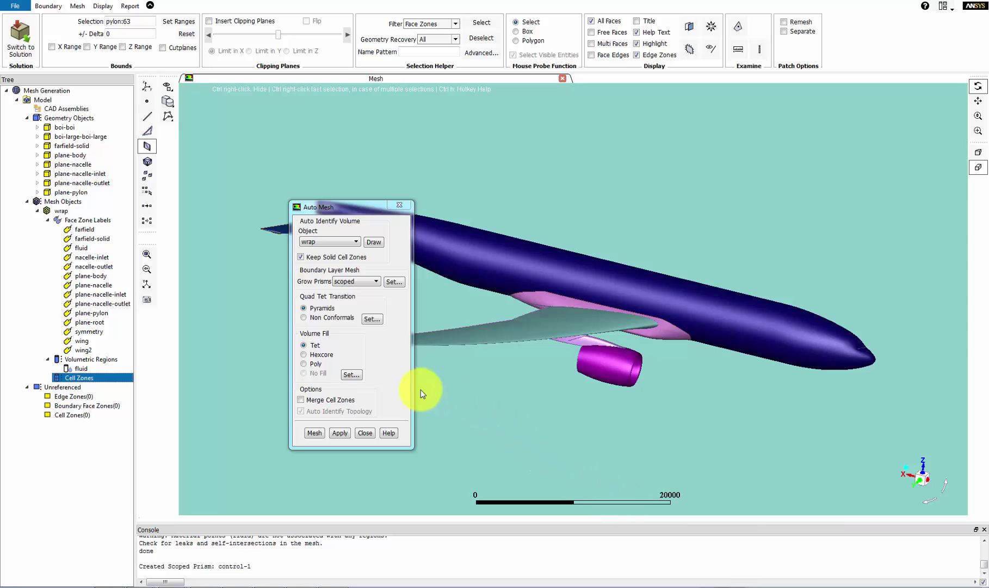
left_click(338, 433)
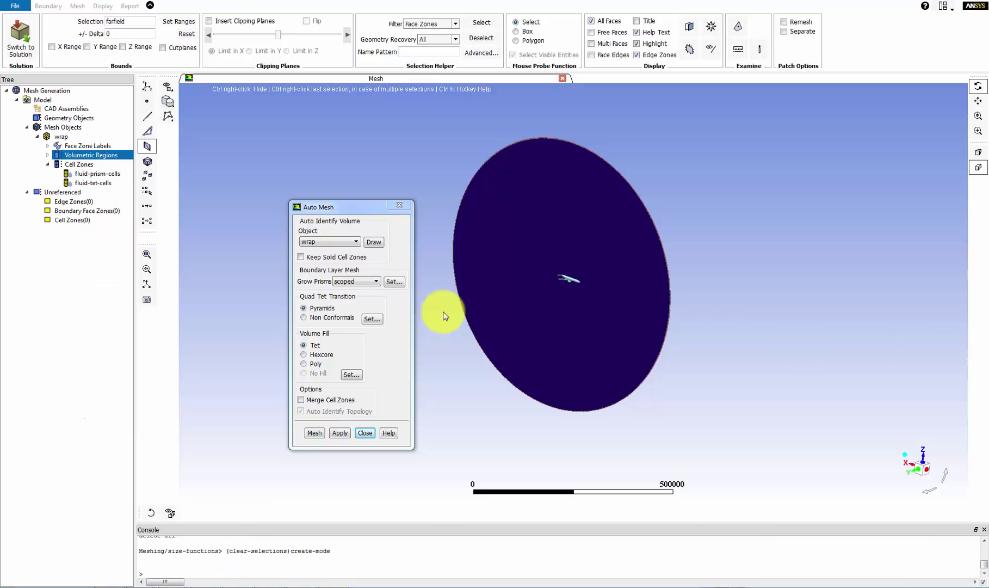
left_click(365, 432)
Identify the prism cap zone covering the aircraft and hide it to expose the wing and nacelle surfaces
middle_click_drag(546, 256, 586, 296)
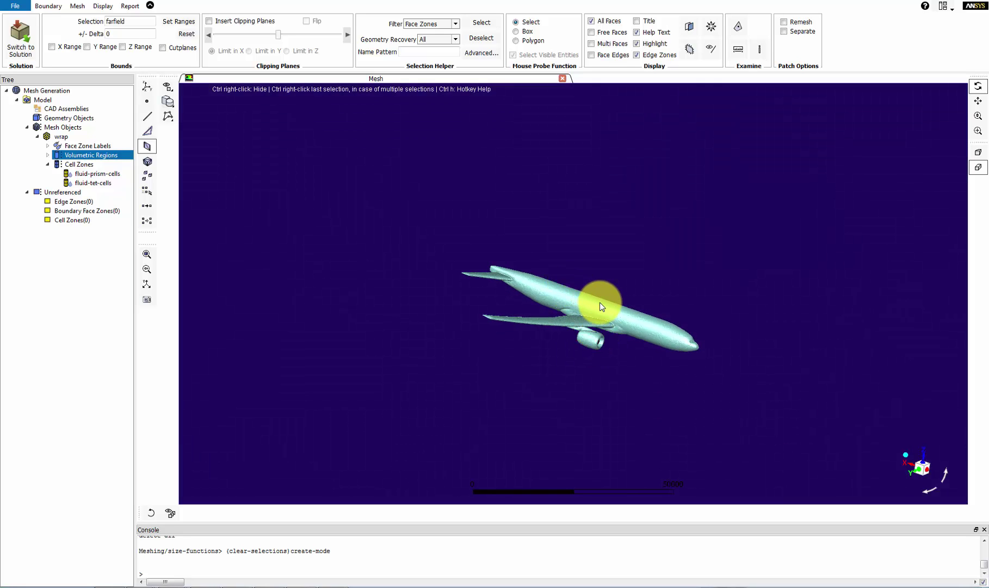
key("z")
right_click(619, 318)
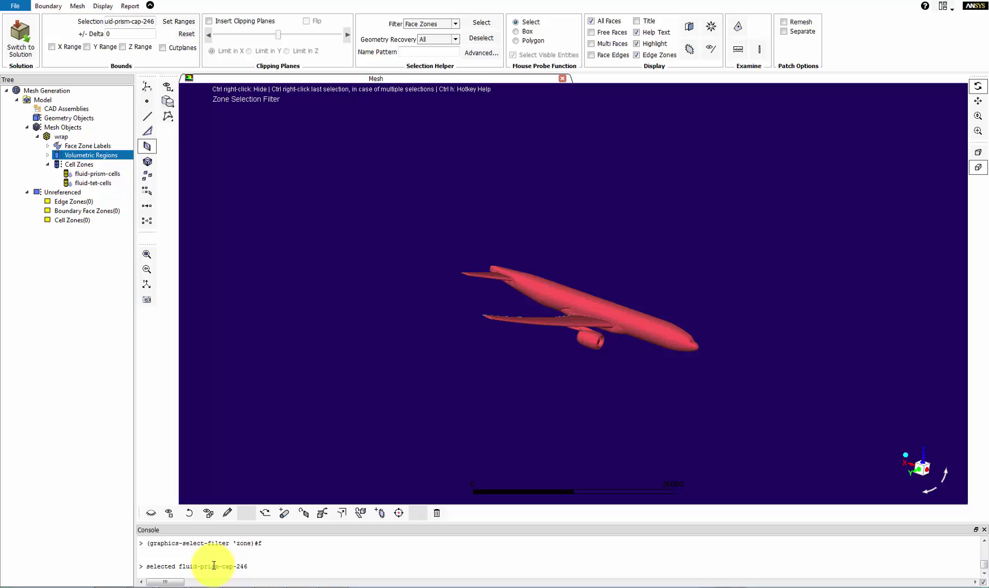
left_click_drag(200, 566, 248, 565)
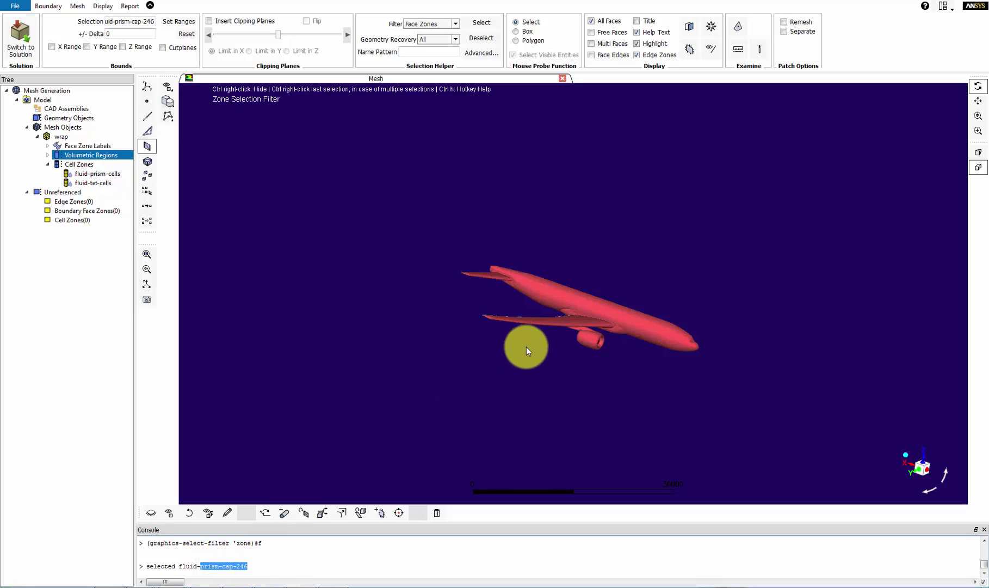
left_click(524, 364)
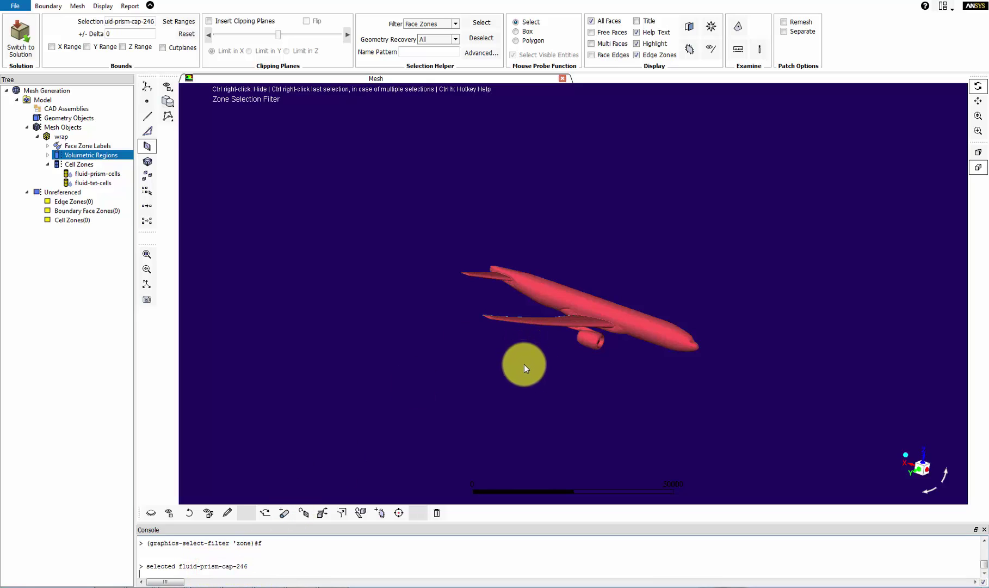
right_click(602, 327, "ctrl")
left_click_drag(621, 324, 611, 337)
middle_click_drag(519, 294, 650, 367)
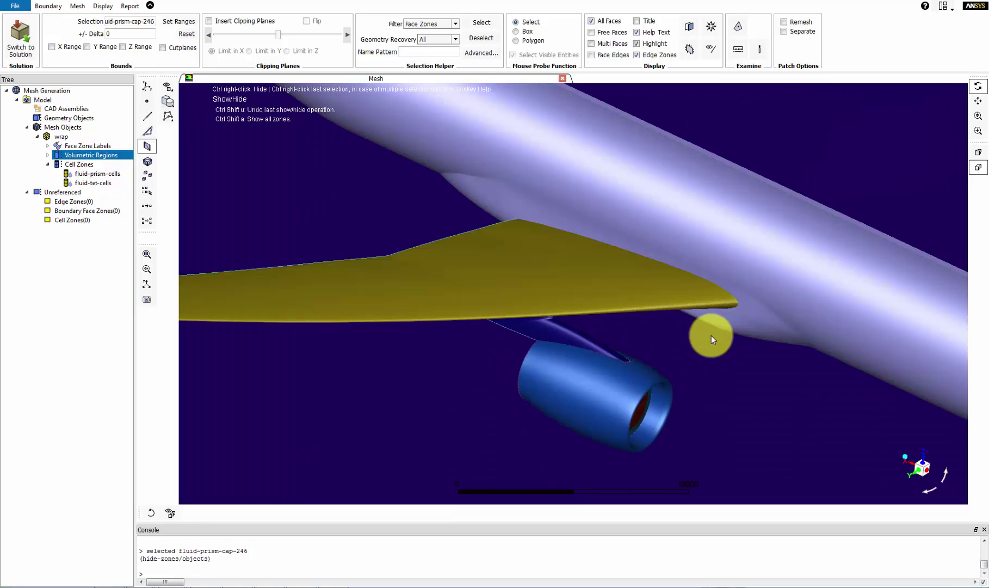
Set display ranges from a point at the wing root's leading edge, keep only the Z range, and draw the cell zones
key("ctrl+x")
left_click(732, 301)
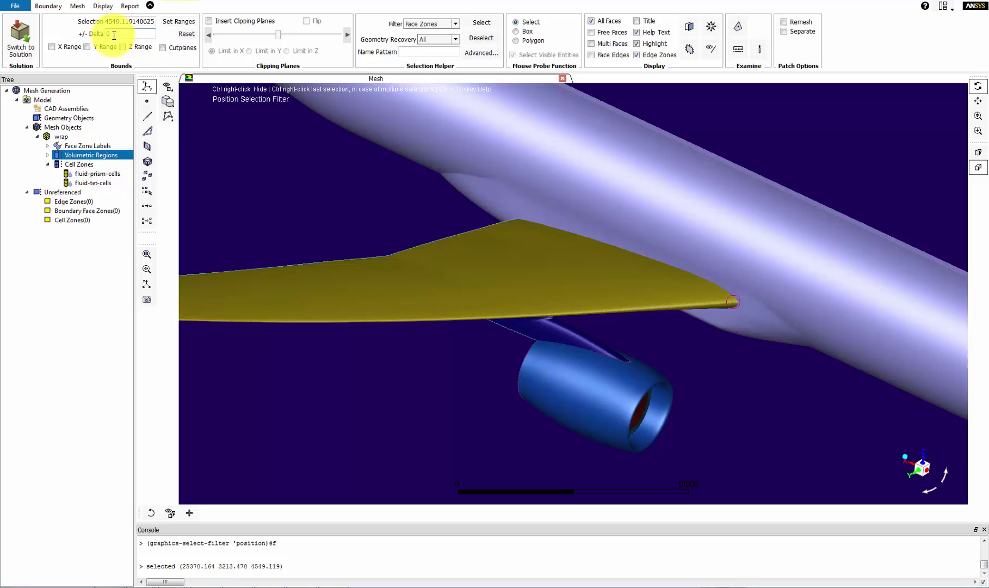
left_click(169, 21)
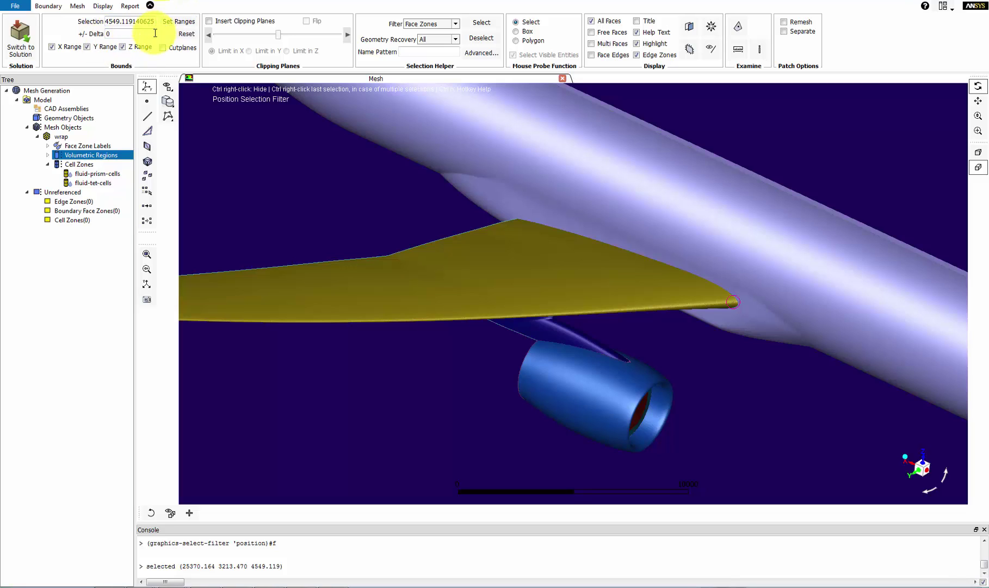
left_click(51, 46)
left_click(86, 47)
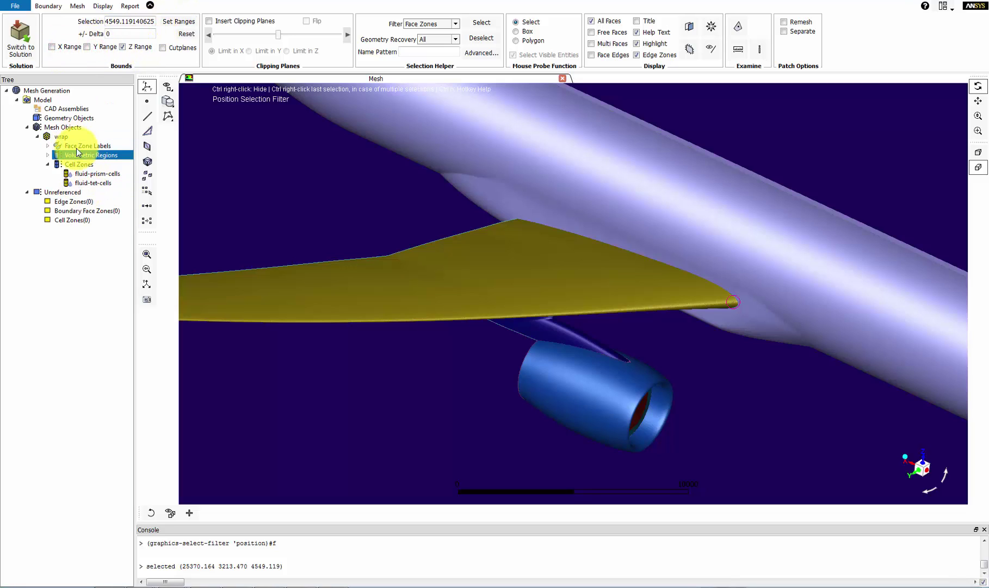
left_click(96, 165)
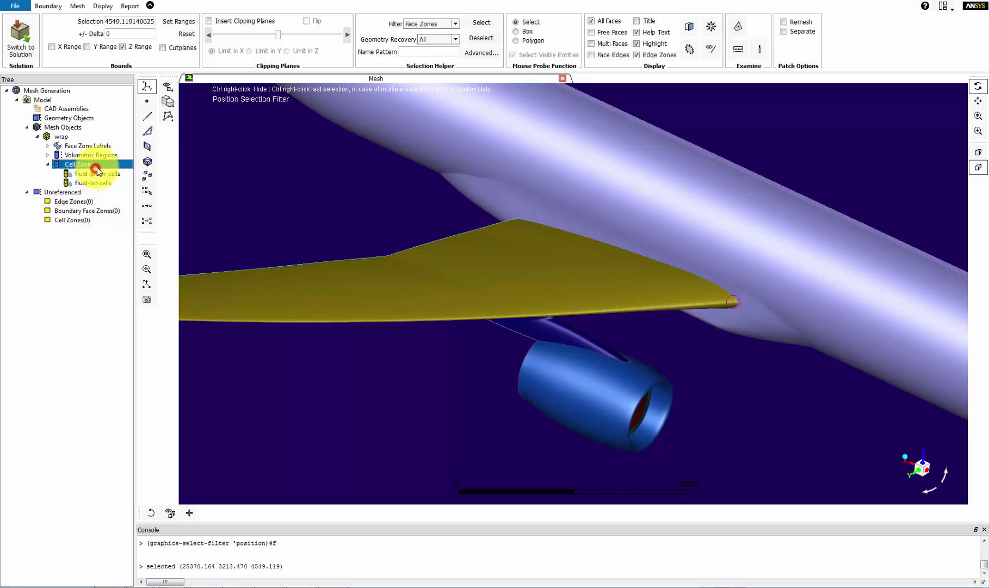
right_click(97, 170)
left_click(126, 183)
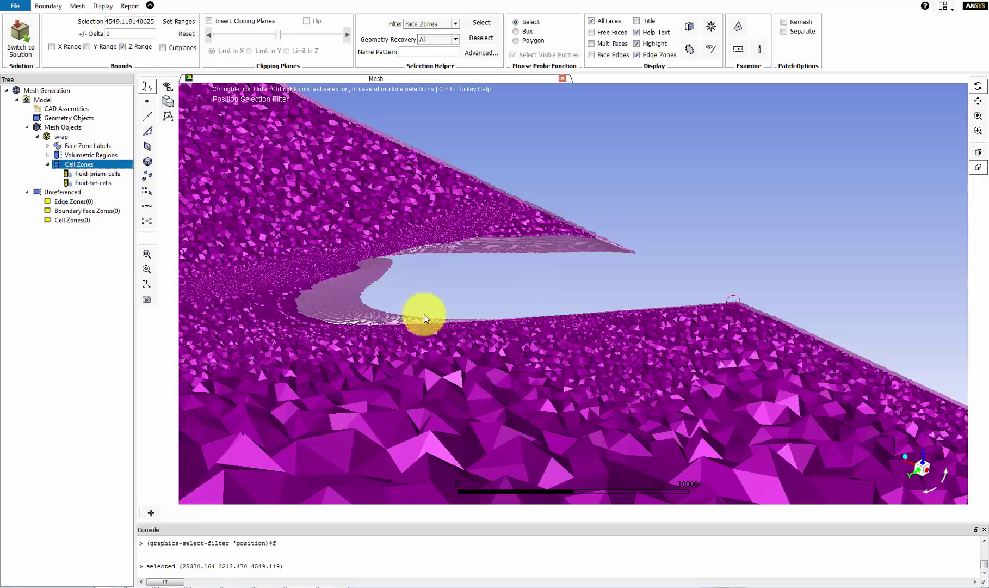
left_click_drag(423, 314, 434, 185)
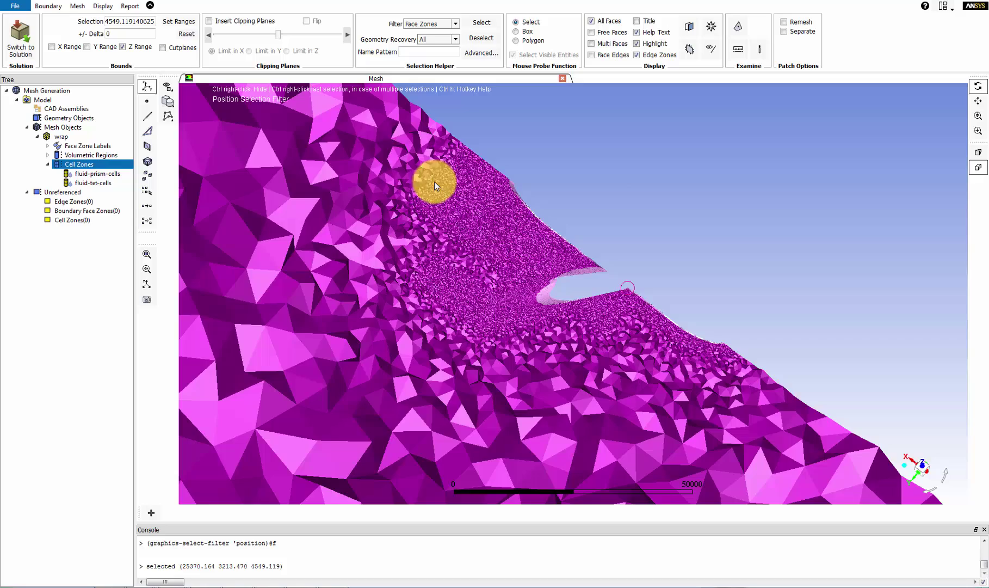
middle_click_drag(388, 143, 674, 358)
left_click_drag(674, 359, 654, 323)
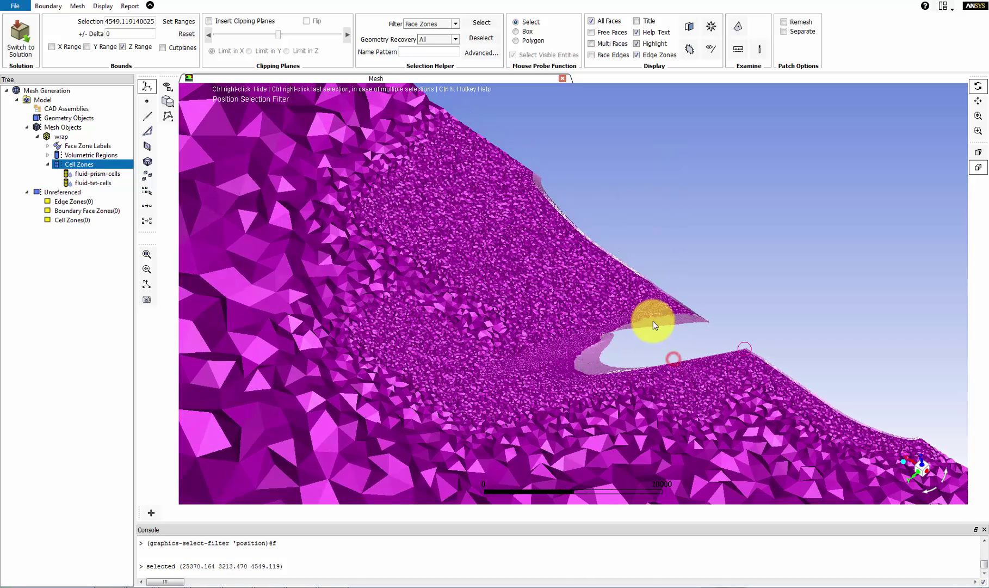
Disable the Z range and add the nacelle, plane and wing face zone labels, including wing2, to the displayed cell section
left_click(140, 47)
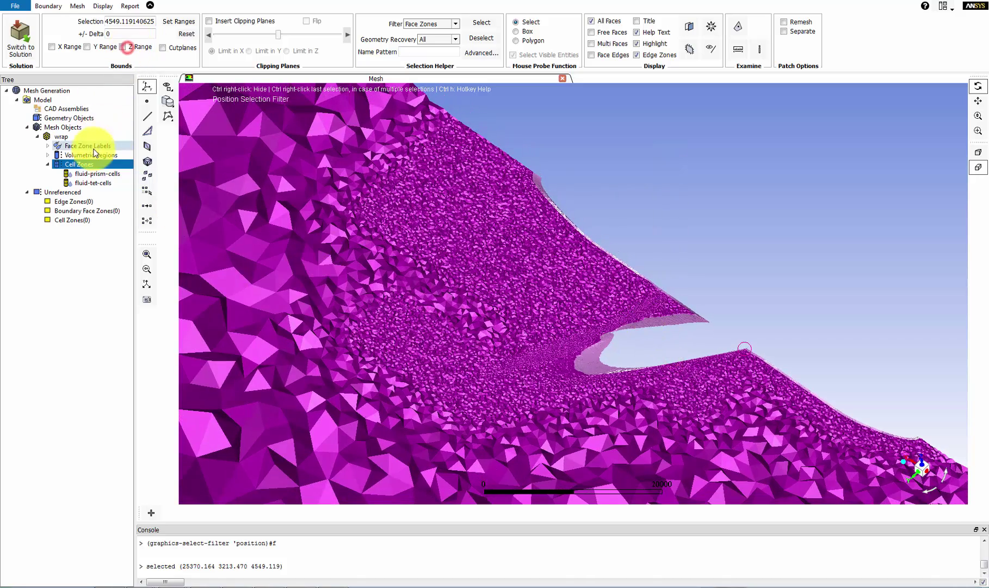
left_click(47, 146)
left_click(98, 275)
left_click(93, 266, "ctrl")
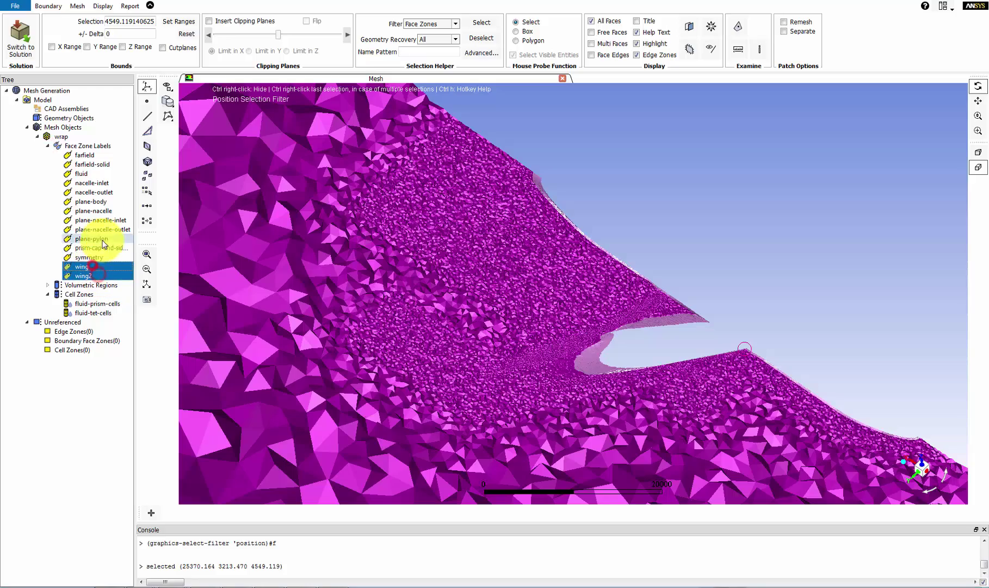
left_click(102, 238, "ctrl")
left_click(102, 229, "ctrl")
left_click(102, 220, "ctrl")
left_click(100, 210, "ctrl")
left_click(100, 202, "ctrl")
left_click(97, 192, "ctrl")
left_click(97, 183, "ctrl")
right_click(107, 201)
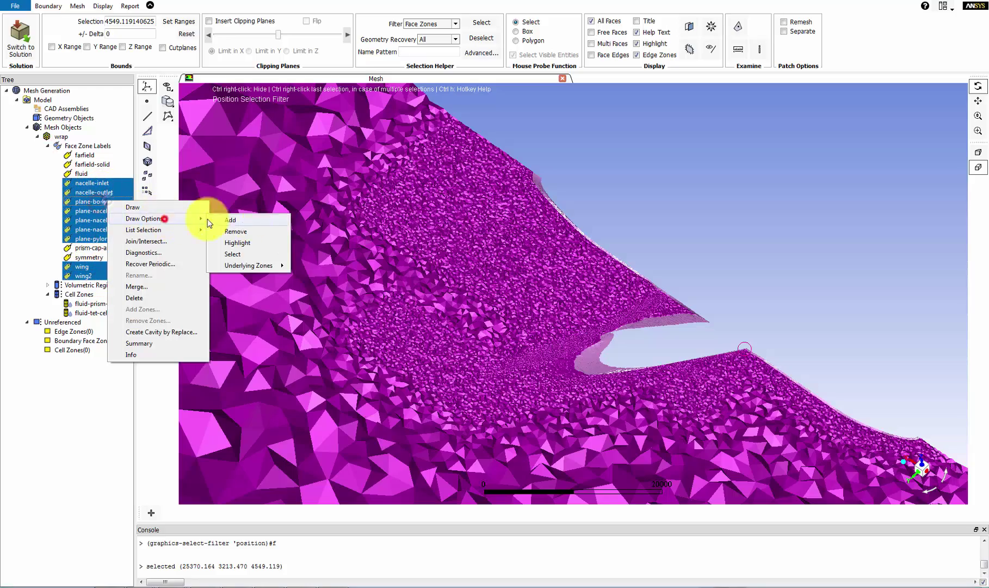
left_click(234, 220)
mouse_move(636, 342)
left_mouse_down()
mouse_move(755, 317)
mouse_move(752, 341)
left_mouse_up()
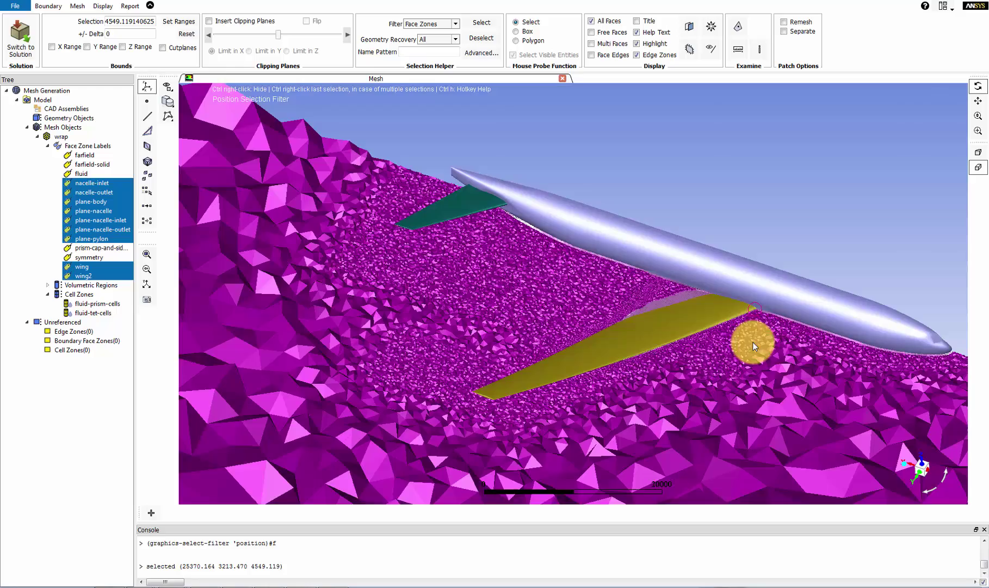
Show face edges and examine the prism layers at the wing-fuselage junction and the tet cells around the whole aircraft
scroll(792, 330, "up", 10)
left_click(769, 331)
key("F2")
left_click(622, 54)
left_click_drag(571, 227, 303, 110)
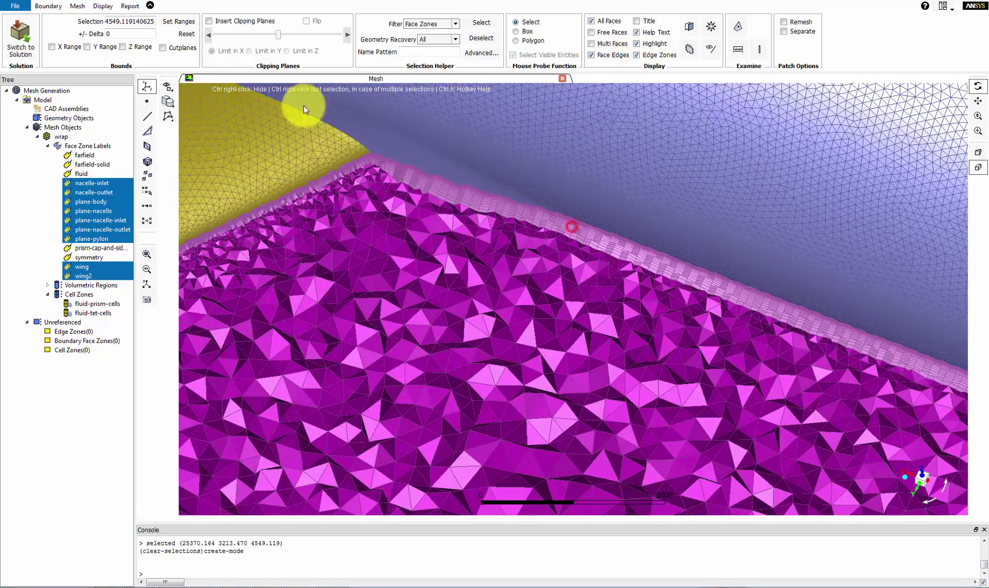
scroll(562, 282, "up", 3)
scroll(453, 241, "down", 10)
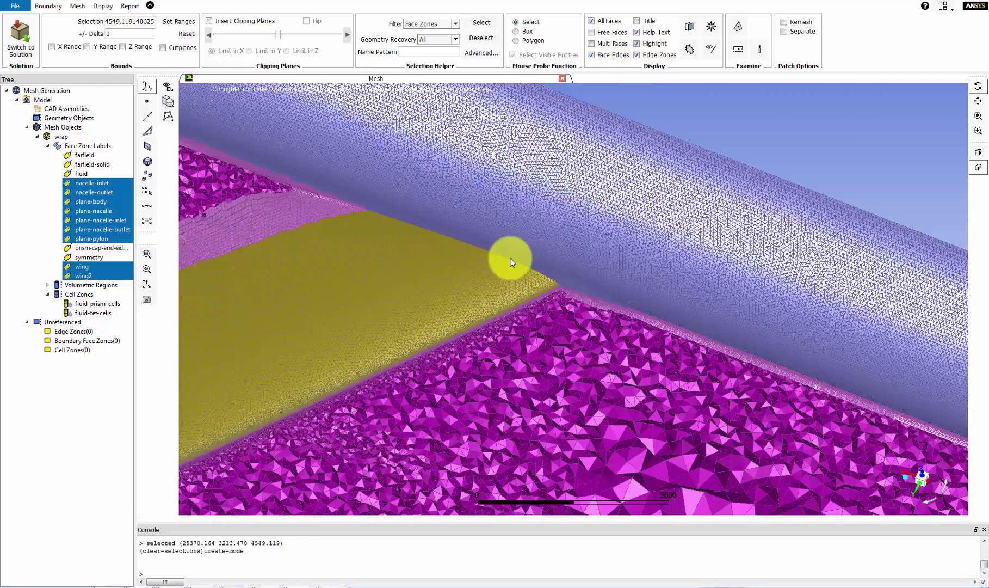
scroll(779, 367, "up", 5)
middle_click_drag(488, 328, 443, 290)
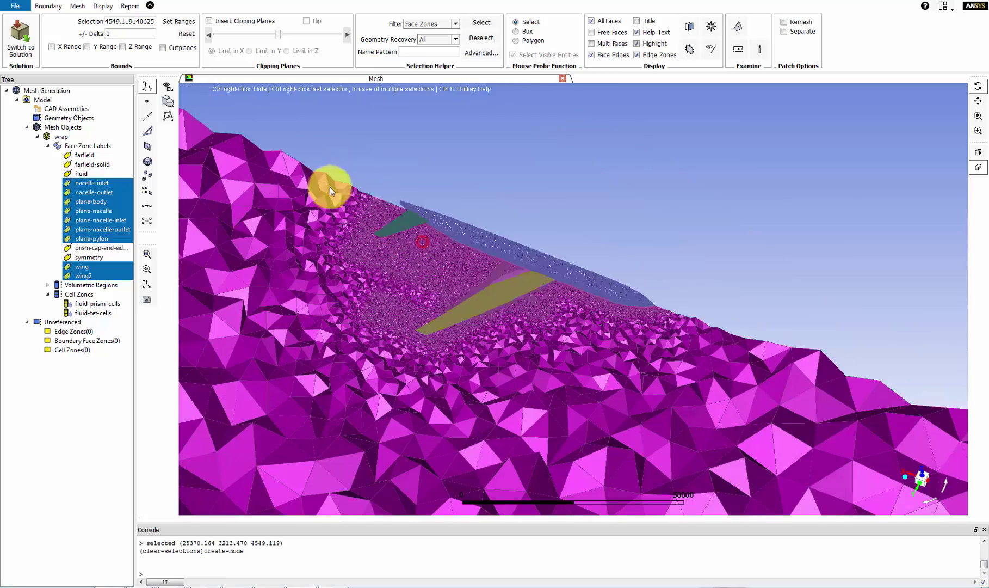
middle_click_drag(330, 186, 643, 397)
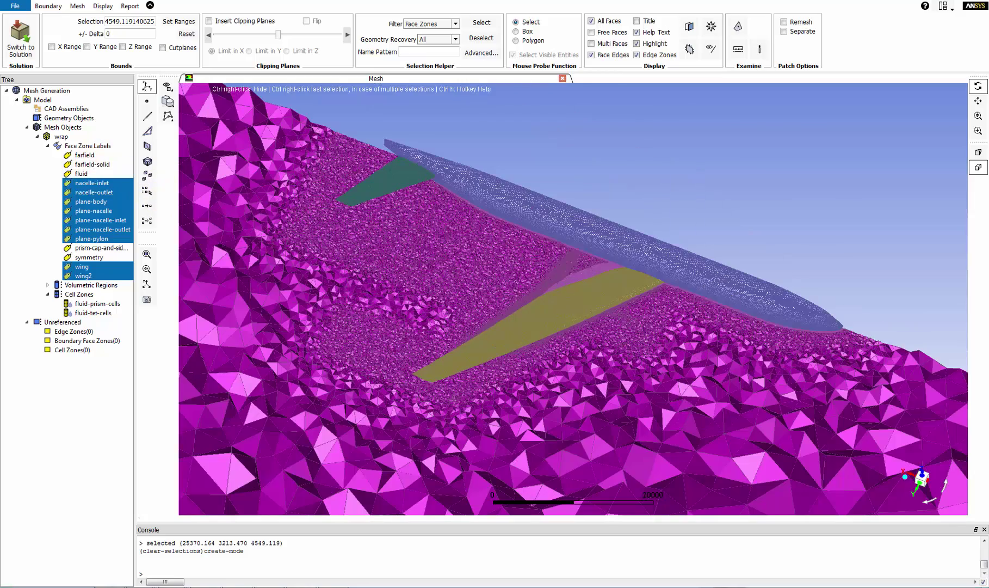